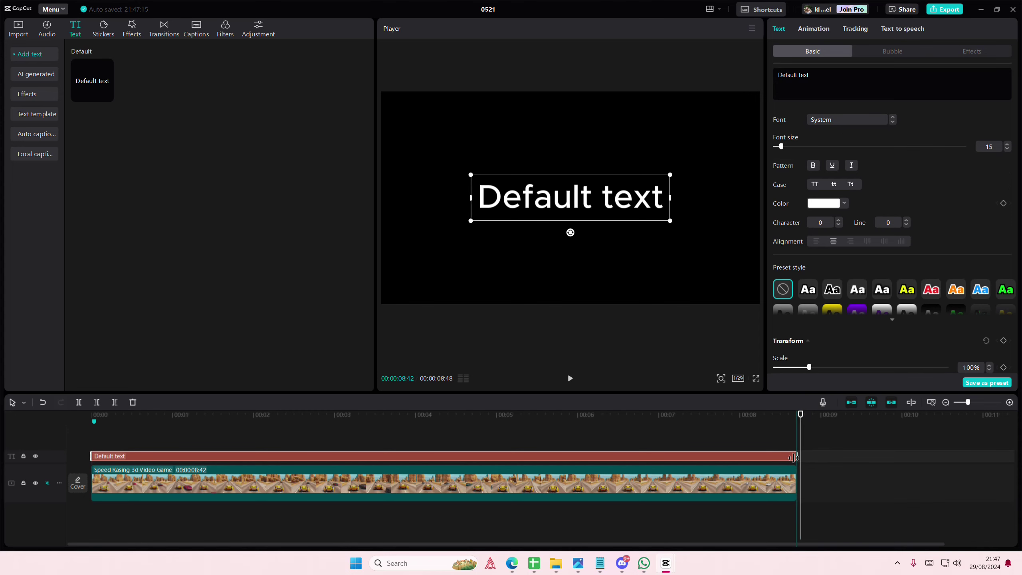
Extend the default text clip to the end of the racing video and replace its wording with CARS.
drag(793, 457, 795, 457)
click(838, 82)
key(ctrl+a)
key(BackSpace)
text(cC)
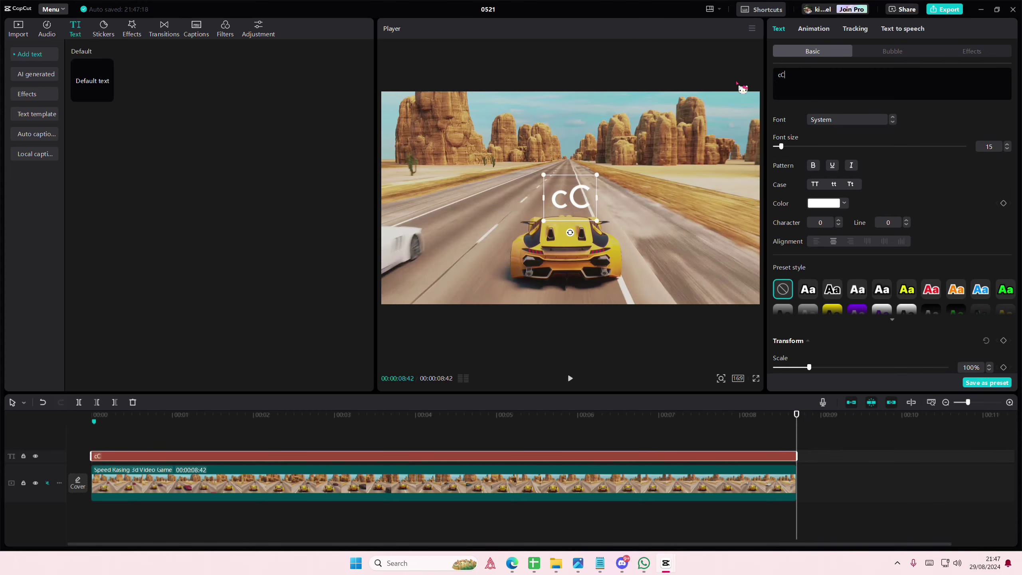
text(CA)
key(ctrl+a)
text(CARS)
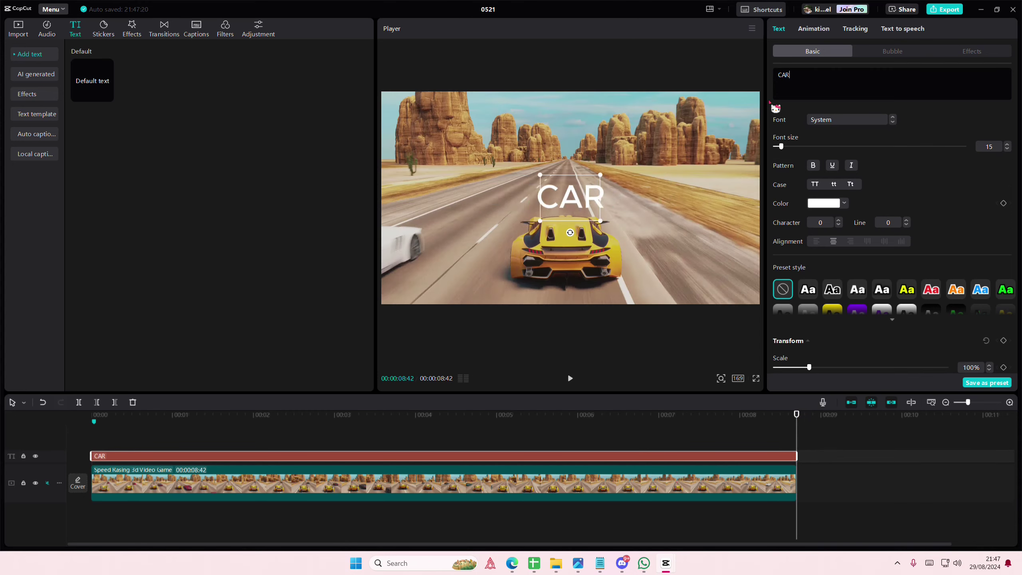
Set the CARS text's font to Bowlby One SC and enlarge its font size to 78.
click(838, 121)
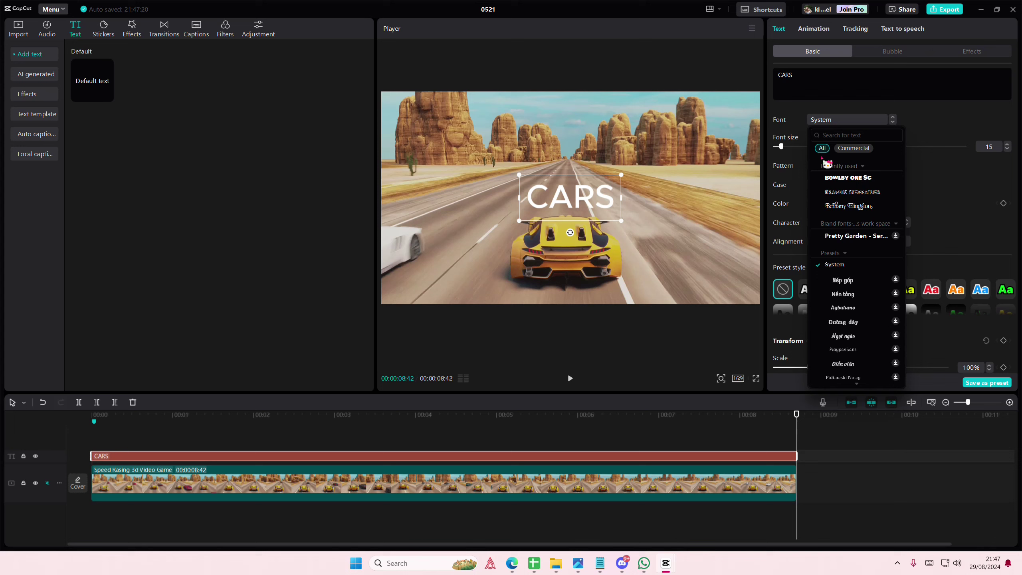
click(848, 178)
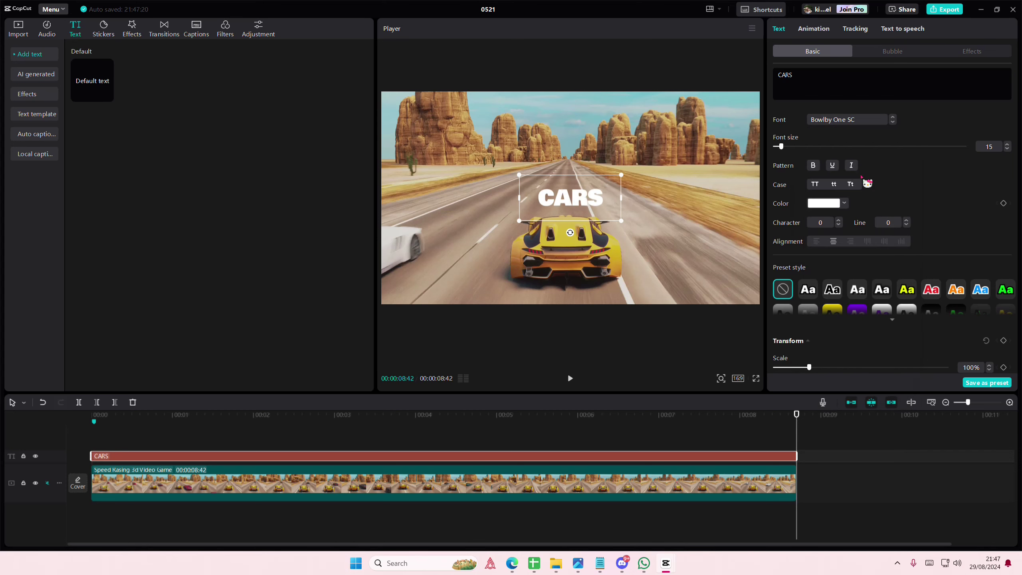
drag(781, 147, 822, 171)
Add the black stock background between the CARS text and the racing video, starting at the beginning of the timeline.
click(18, 29)
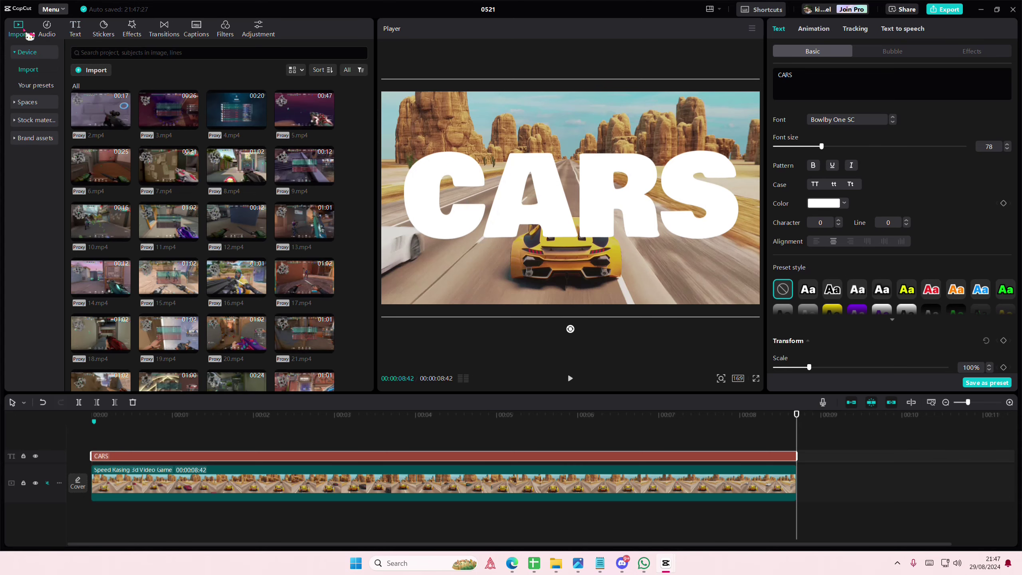
click(35, 120)
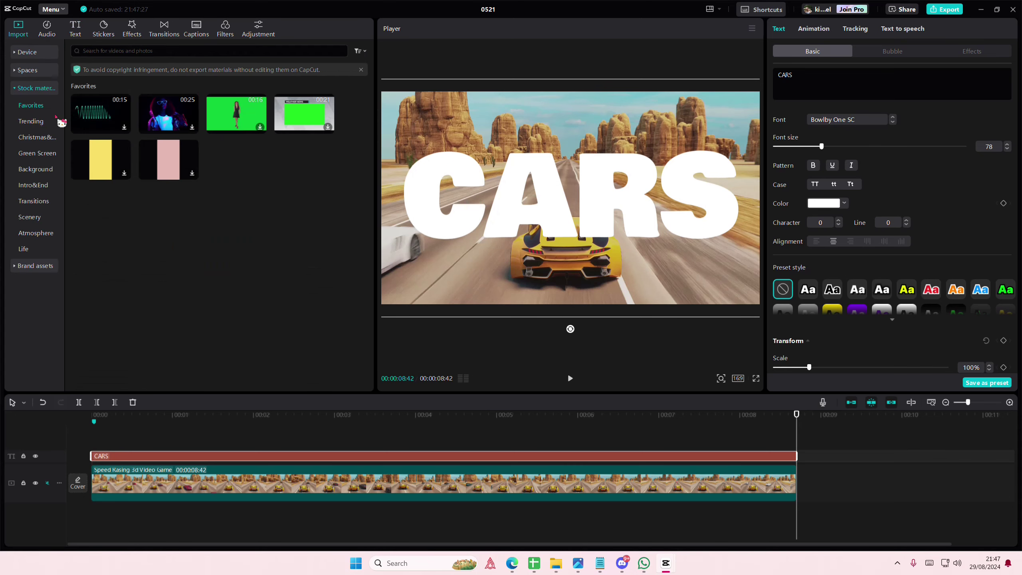
click(35, 170)
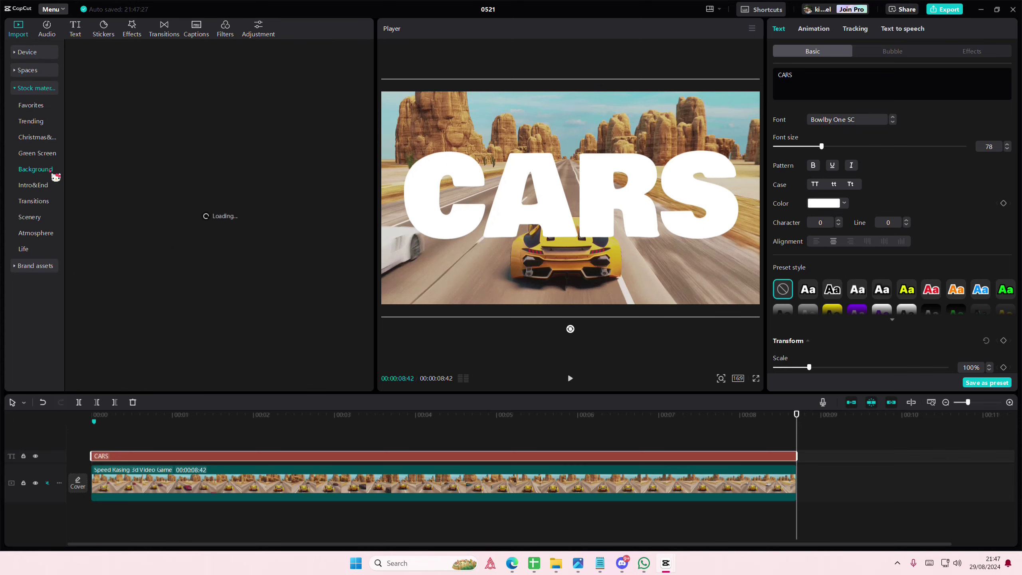
drag(262, 134, 86, 466)
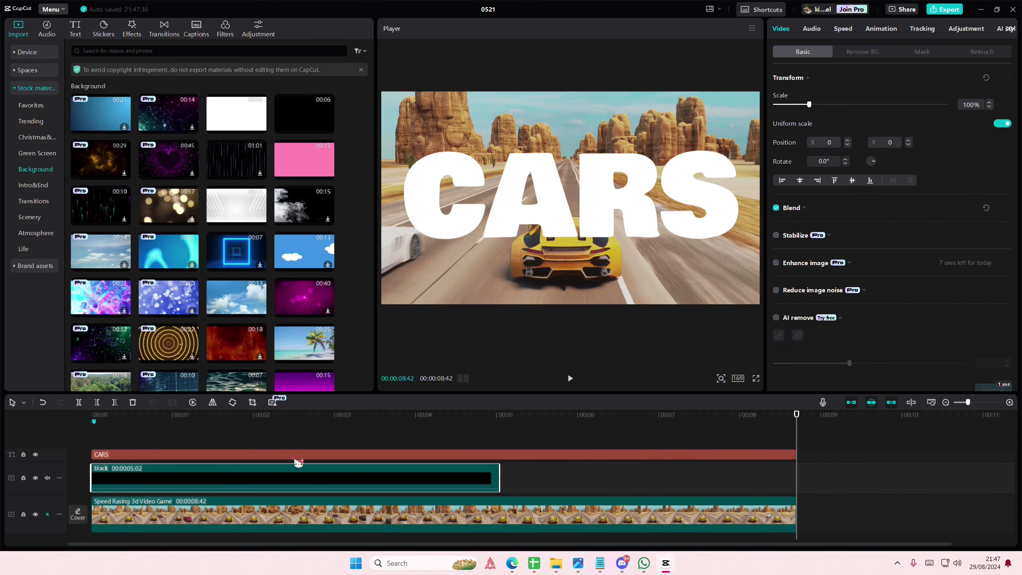
Freeze a frame of the black clip, delete its other pieces, and stretch the frozen frame over the video's full length.
click(290, 467)
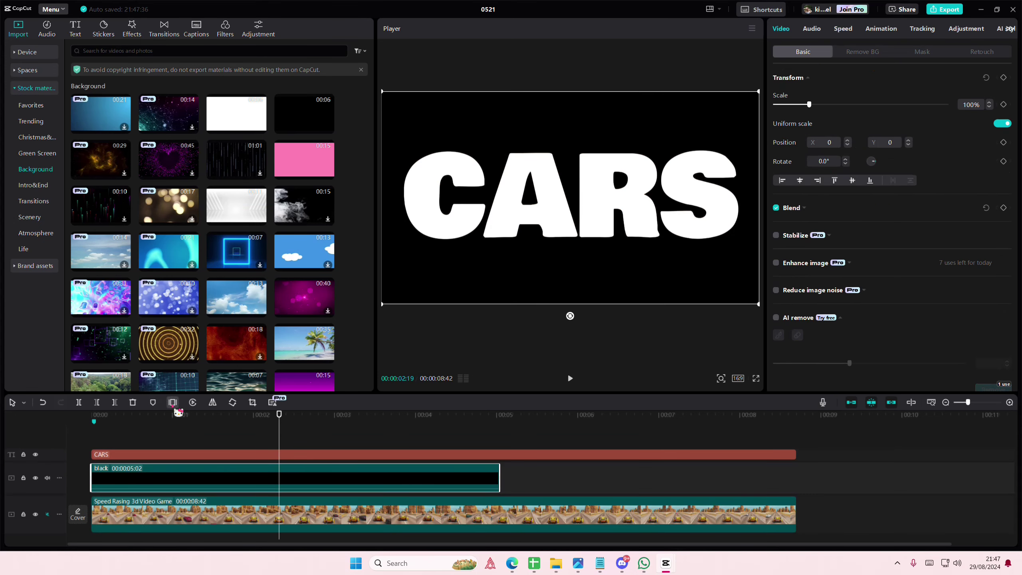
click(172, 402)
key(Delete)
click(538, 483)
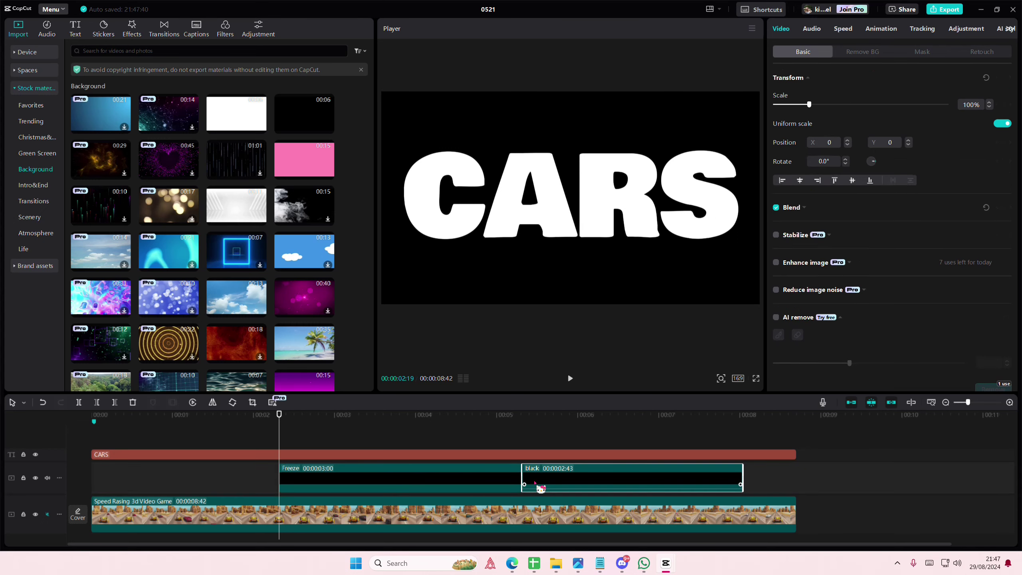
key(Delete)
drag(364, 480, 183, 485)
drag(334, 478, 796, 479)
Export the CARS frame near the timeline's end as a 1080P PNG still and import it into the project.
click(779, 439)
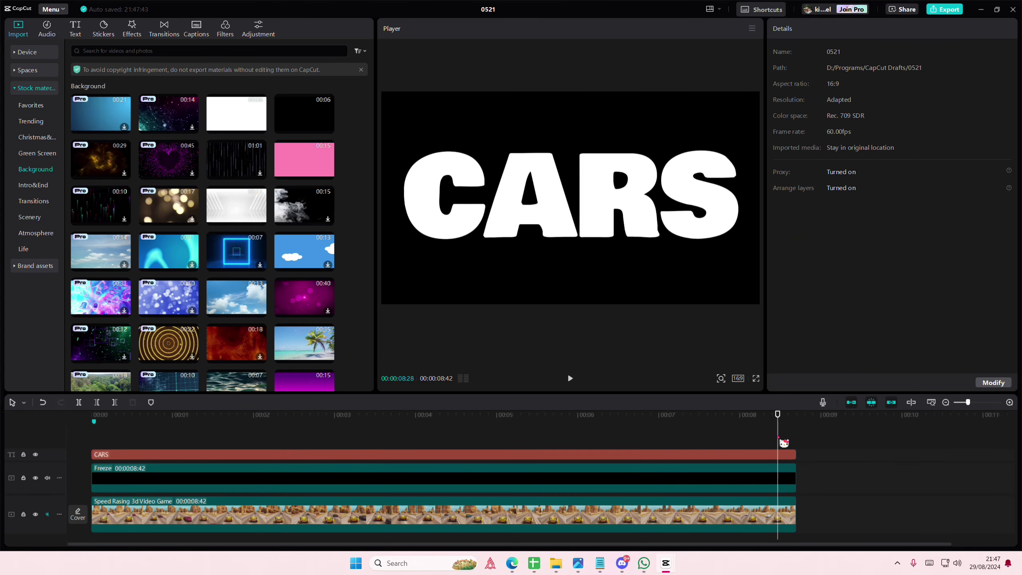
click(751, 29)
click(748, 82)
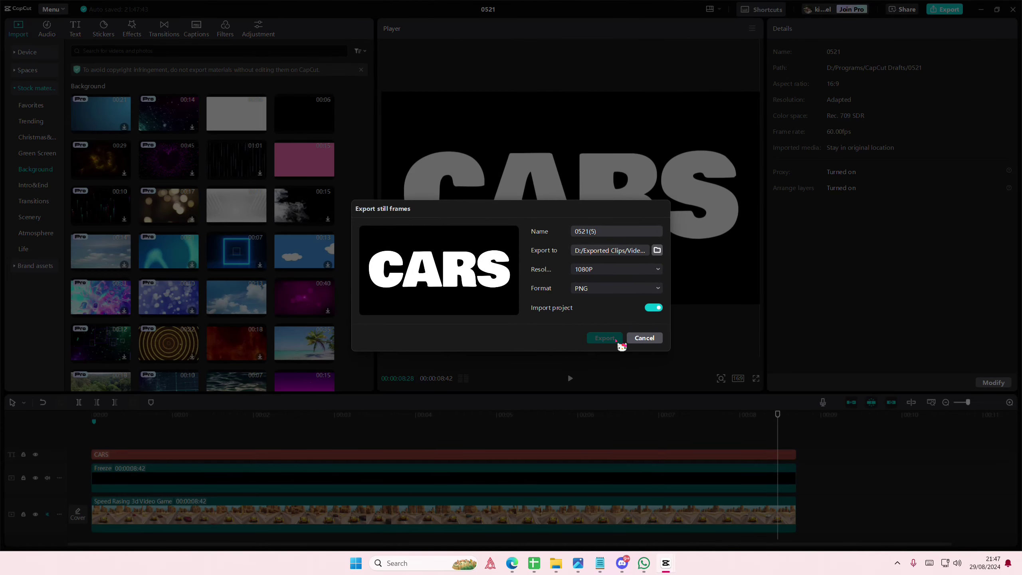
click(636, 340)
Delete the CARS text clip and the black frozen clip from the timeline.
click(700, 479)
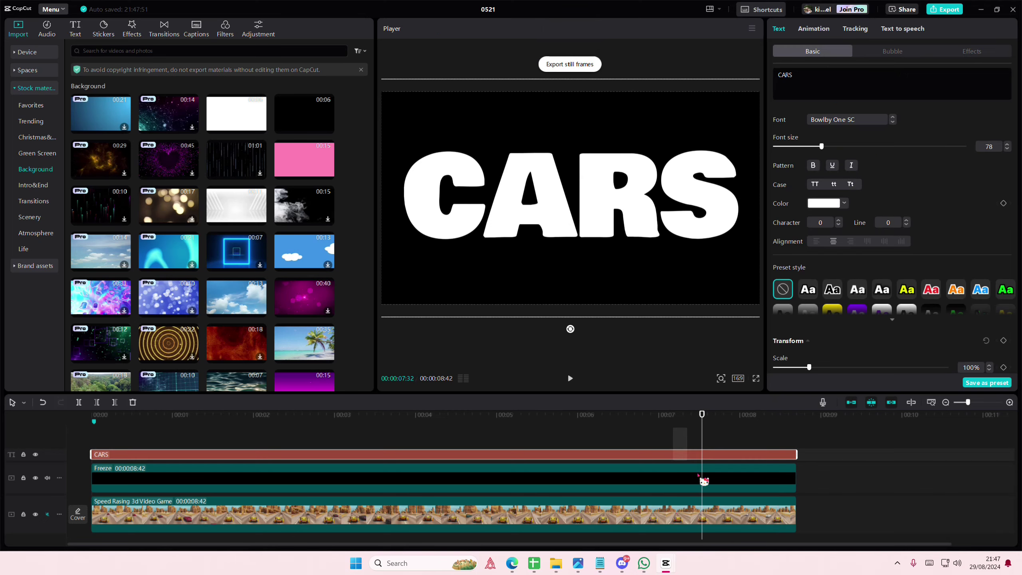
key(Delete)
scroll(201, 242, down, 5)
Place the exported CARS image on the track above the racing video and extend it to the video's full length.
click(27, 52)
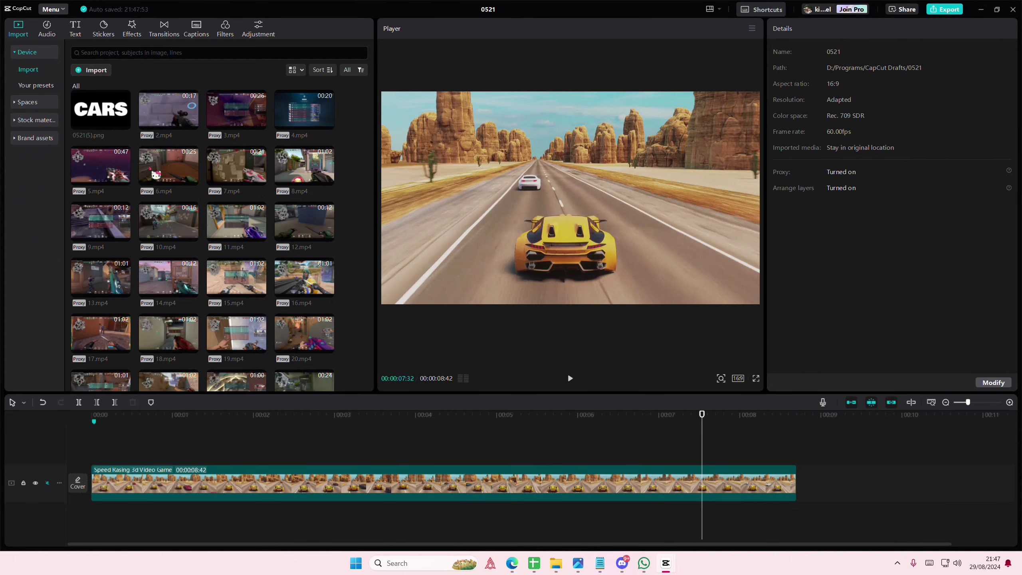
drag(79, 447, 790, 486)
click(608, 476)
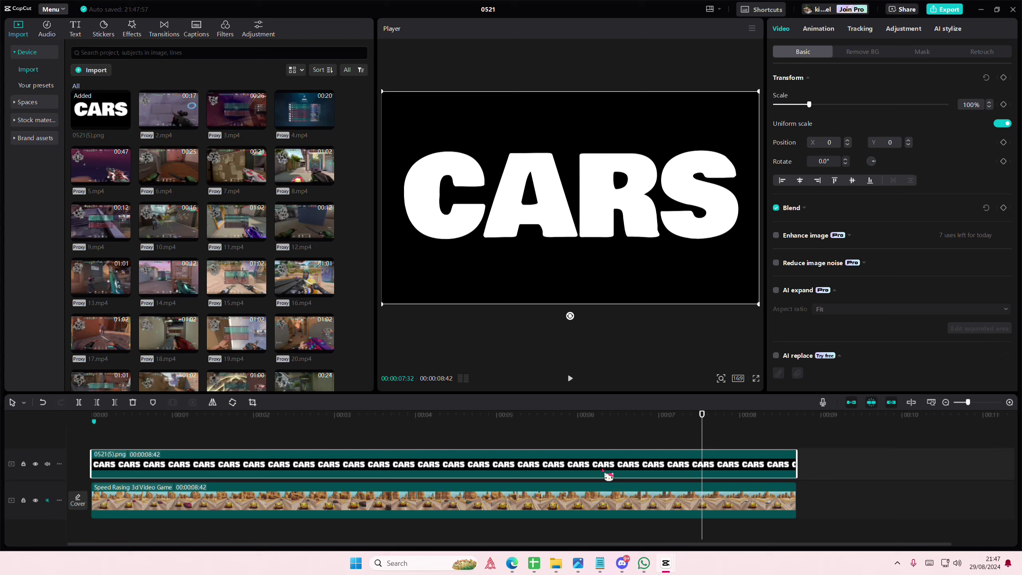
Add a Transform keyframe to the CARS image near its end, at 00:00:08:37.
click(176, 437)
click(768, 426)
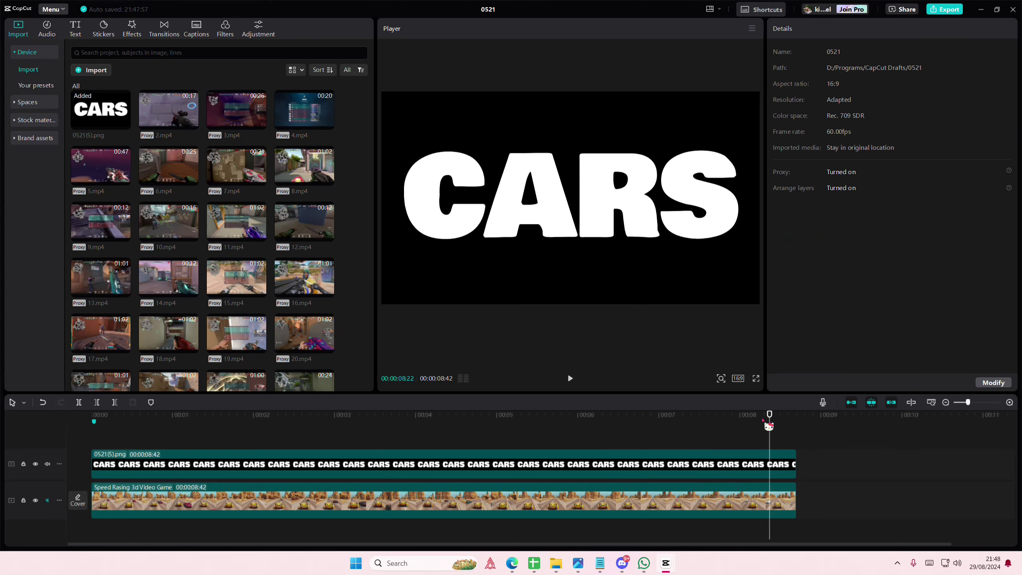
click(789, 463)
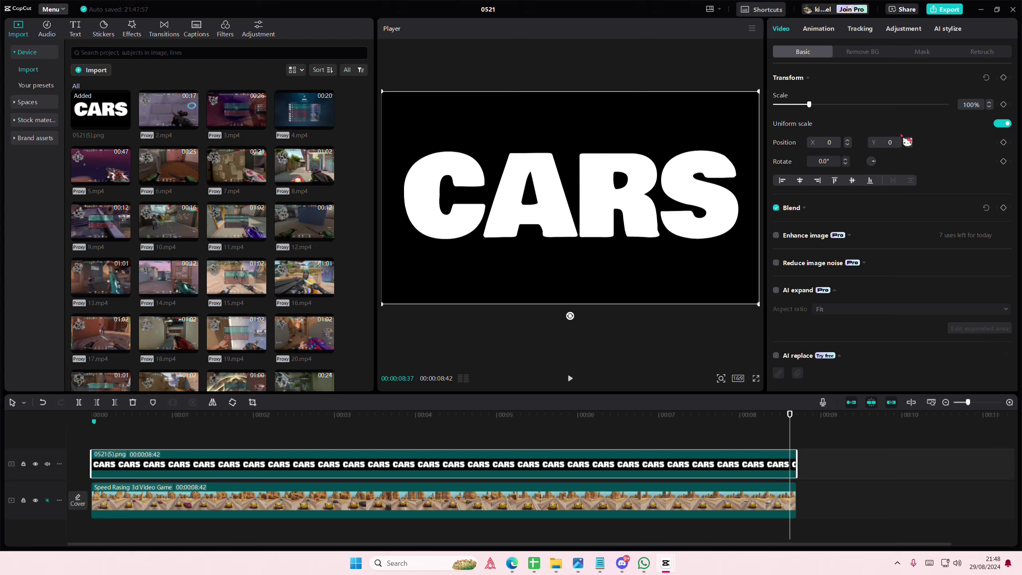
click(1003, 77)
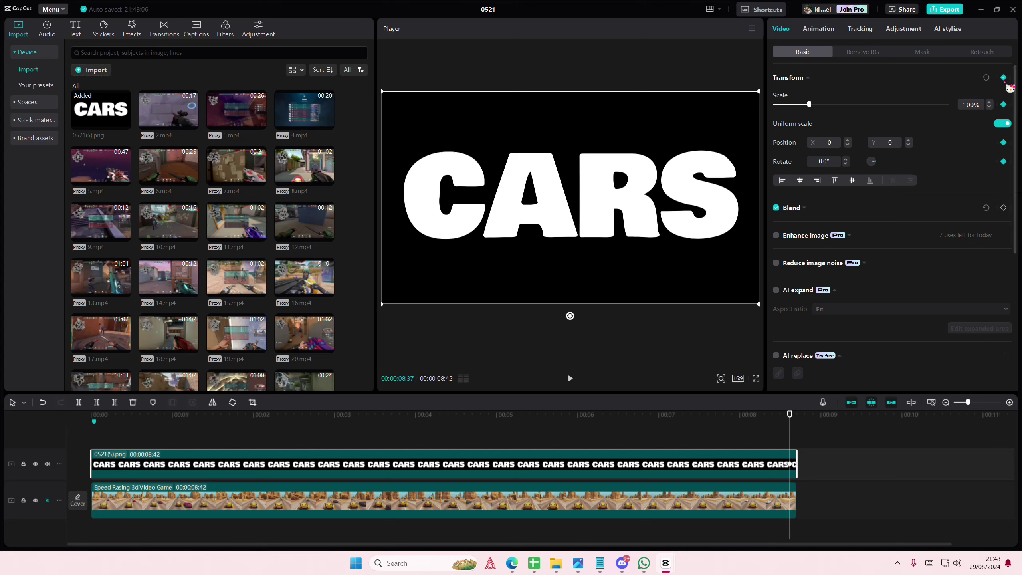
At the start of the CARS image, set its scale to 2200% and move it to about X 3311, Y 48 so white fills the frame.
click(88, 443)
click(122, 476)
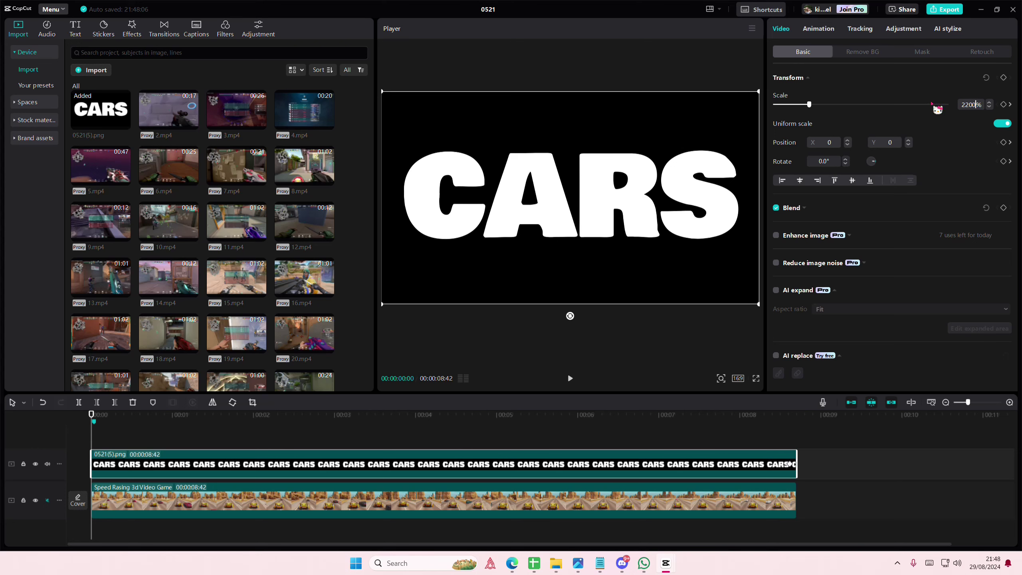
key(Return)
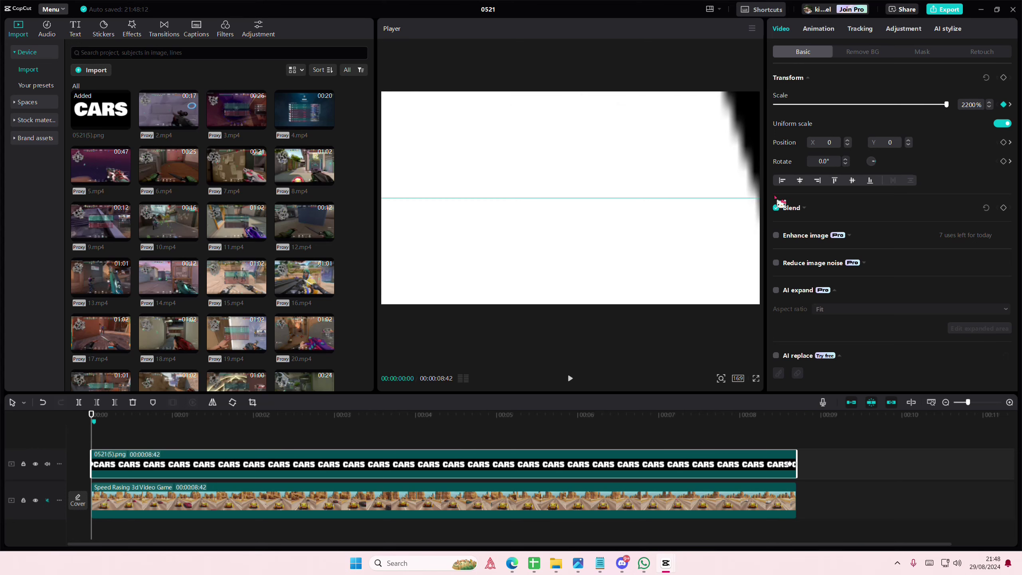
drag(779, 203, 729, 199)
drag(595, 415, 64, 414)
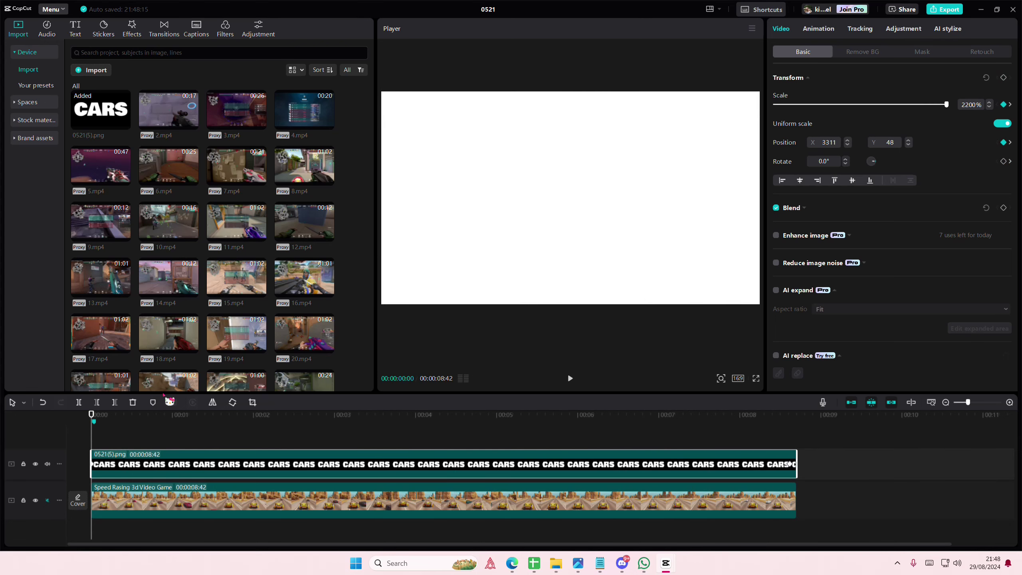
Show the CARS image's keyframe animation and apply the Ease In 1 graph to its Scale keyframes.
right_click(155, 465)
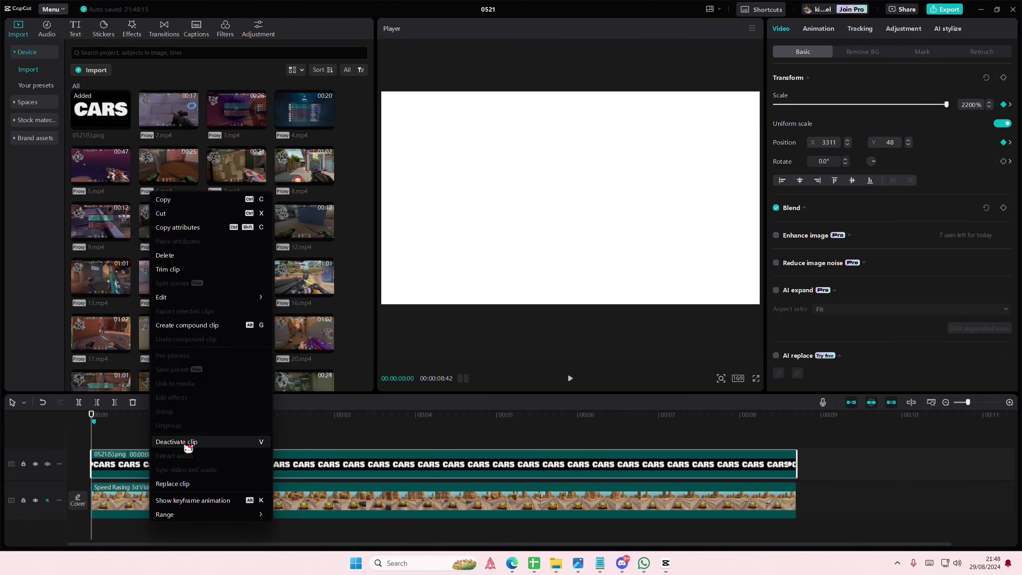
click(222, 499)
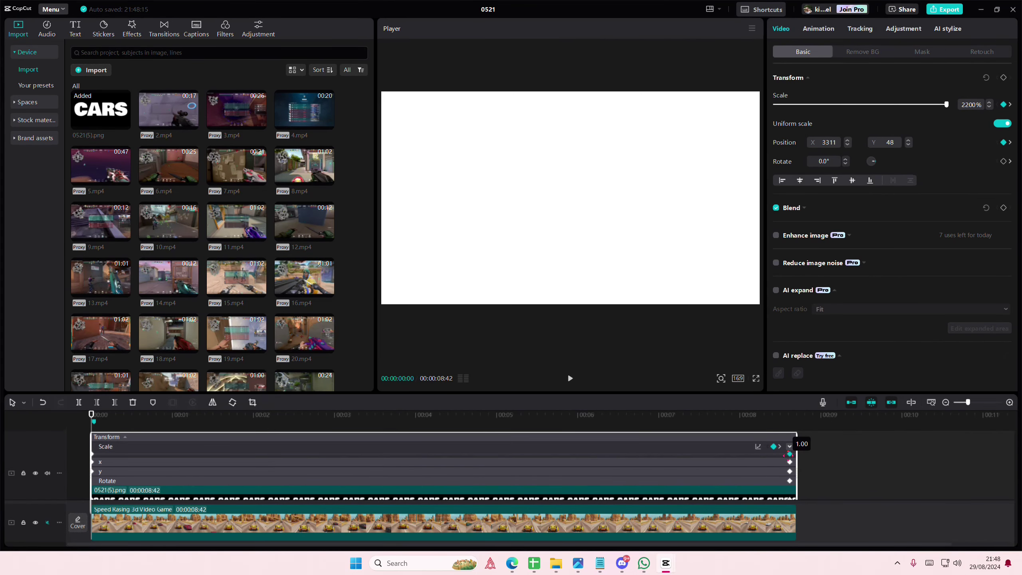
click(758, 447)
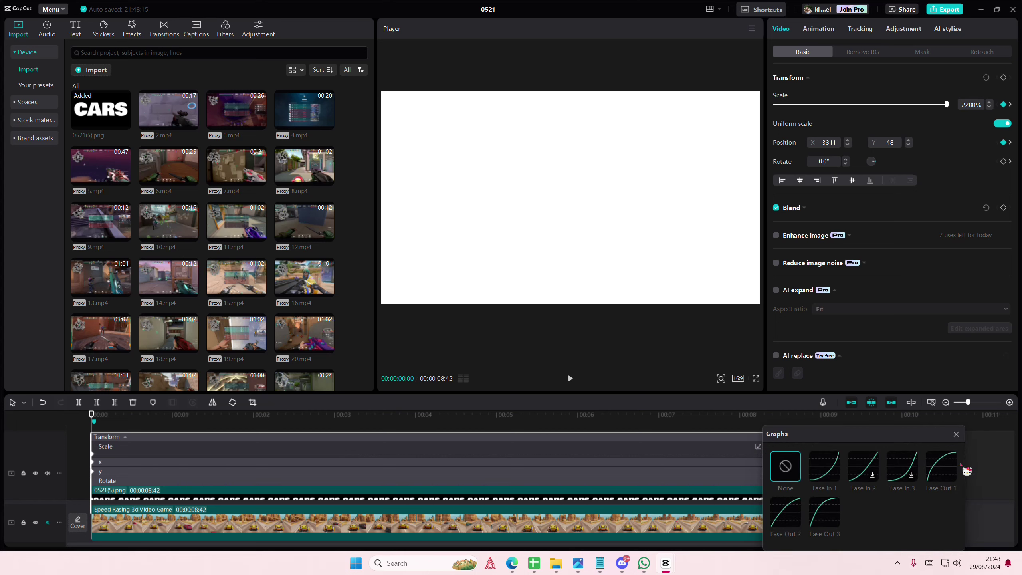
click(823, 465)
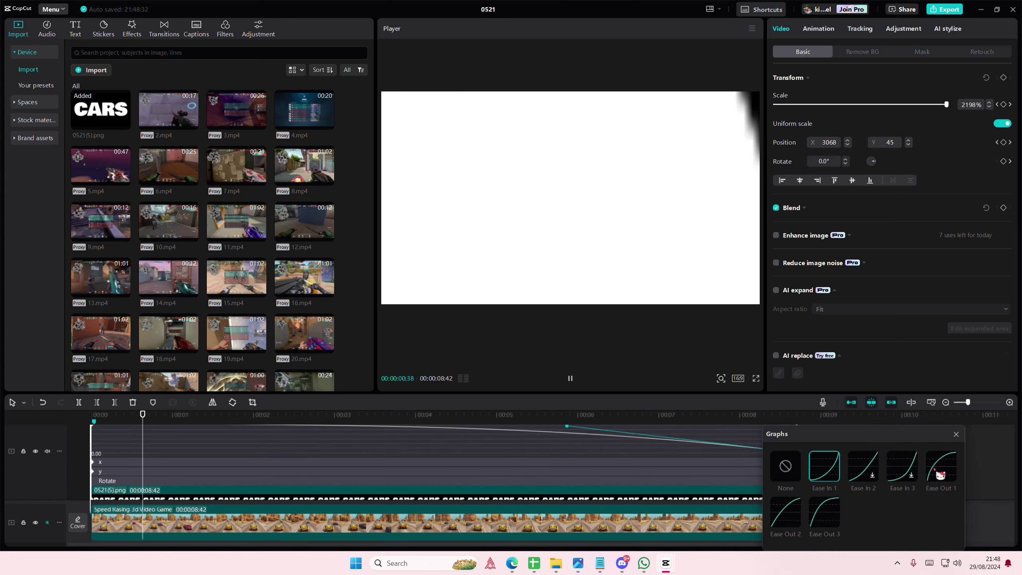
click(956, 434)
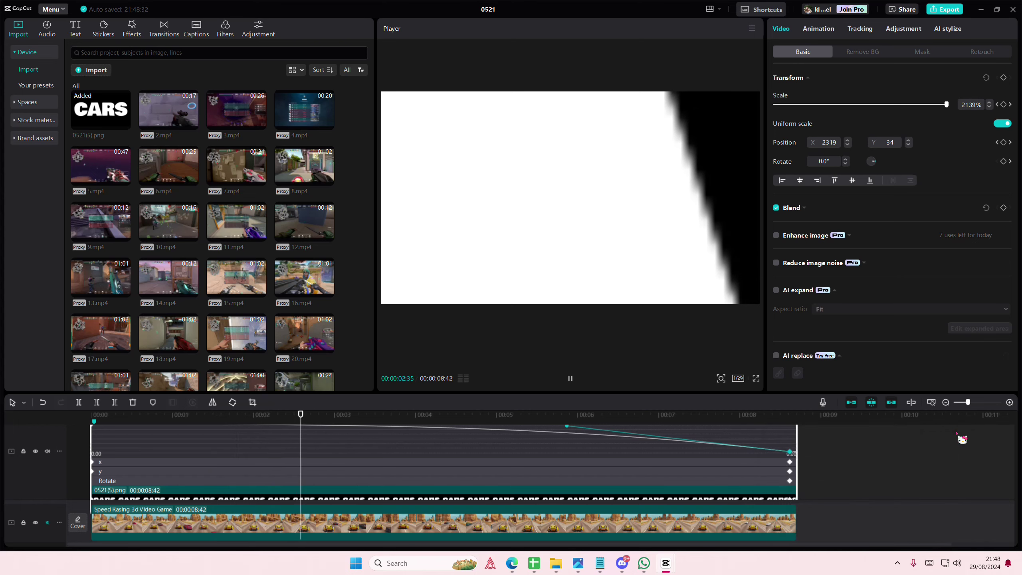
Zoom out the timeline and hide the CARS image's keyframe animation.
click(945, 401)
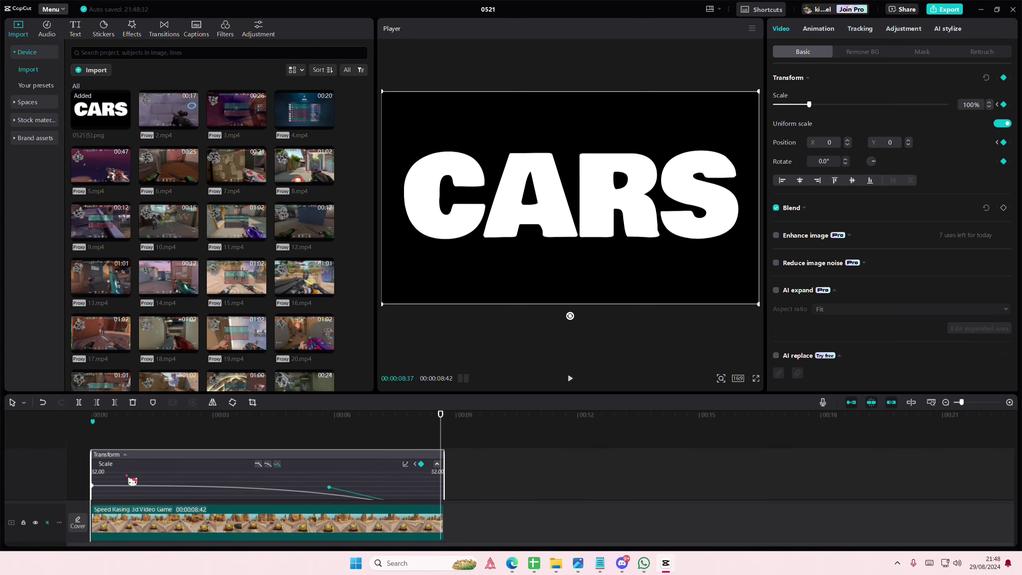
click(158, 439)
right_click(165, 483)
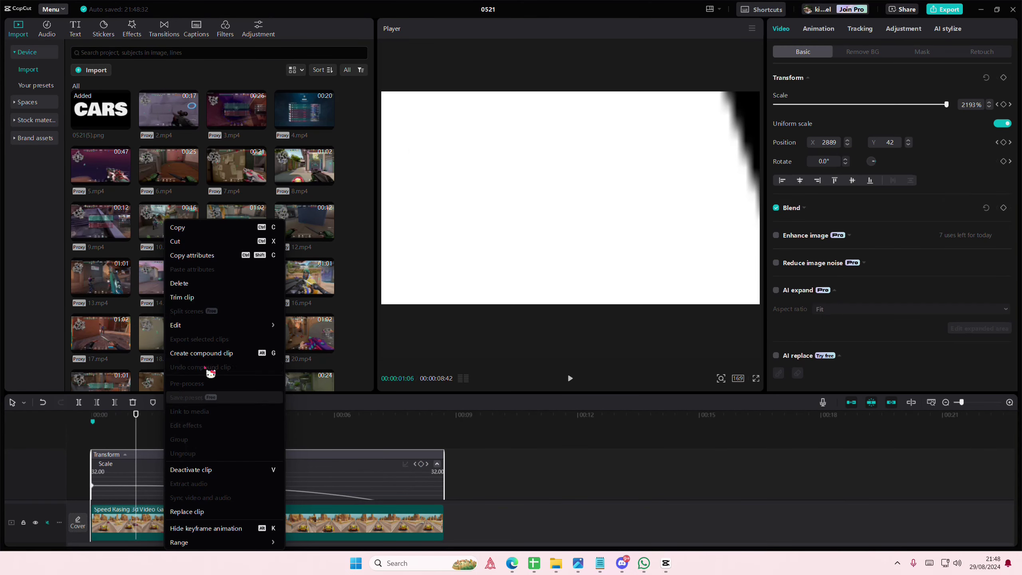
click(222, 527)
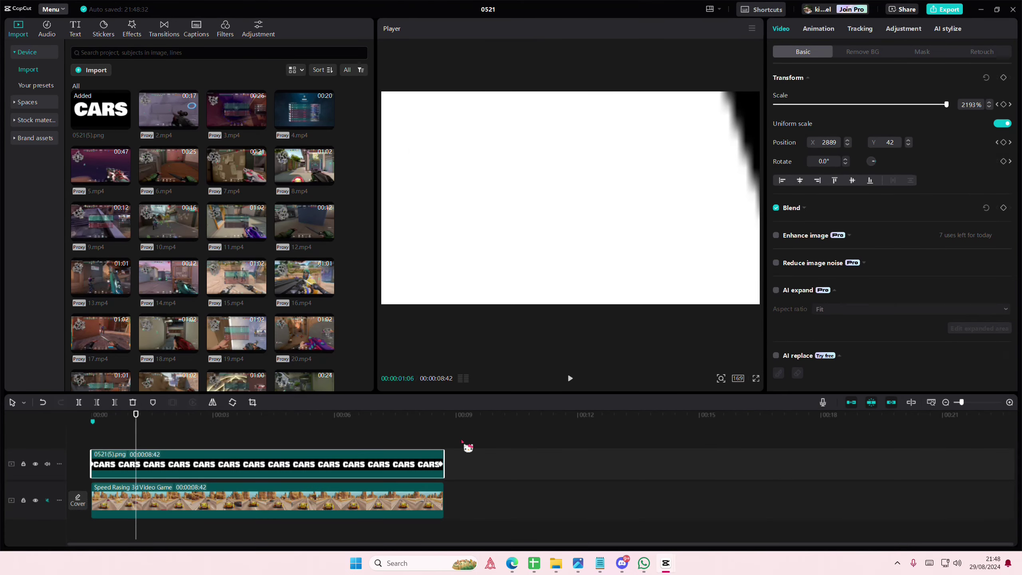
Set the CARS image's blend mode to Darken so the racing video plays through the letters.
click(404, 441)
click(428, 442)
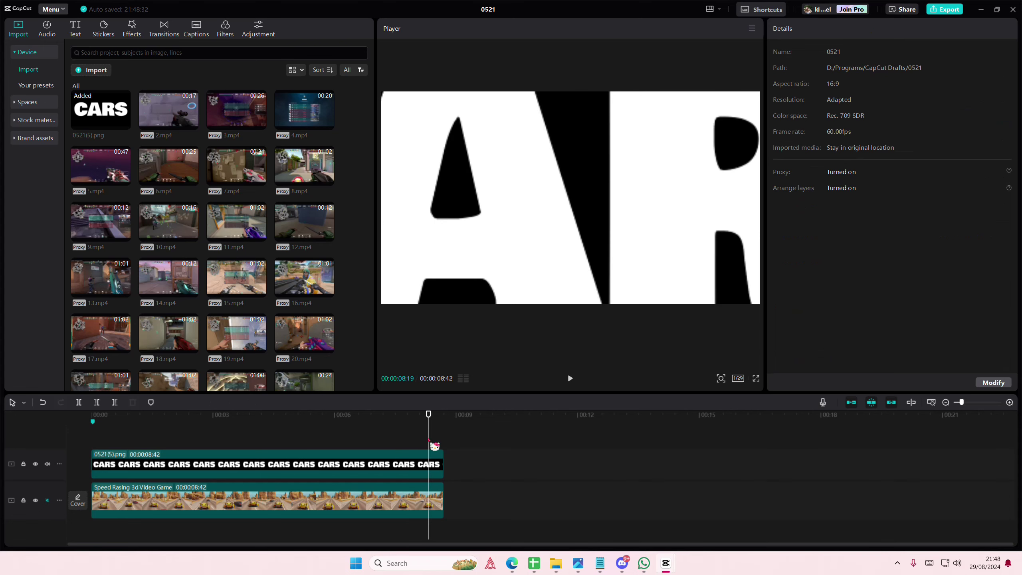
click(430, 466)
click(814, 208)
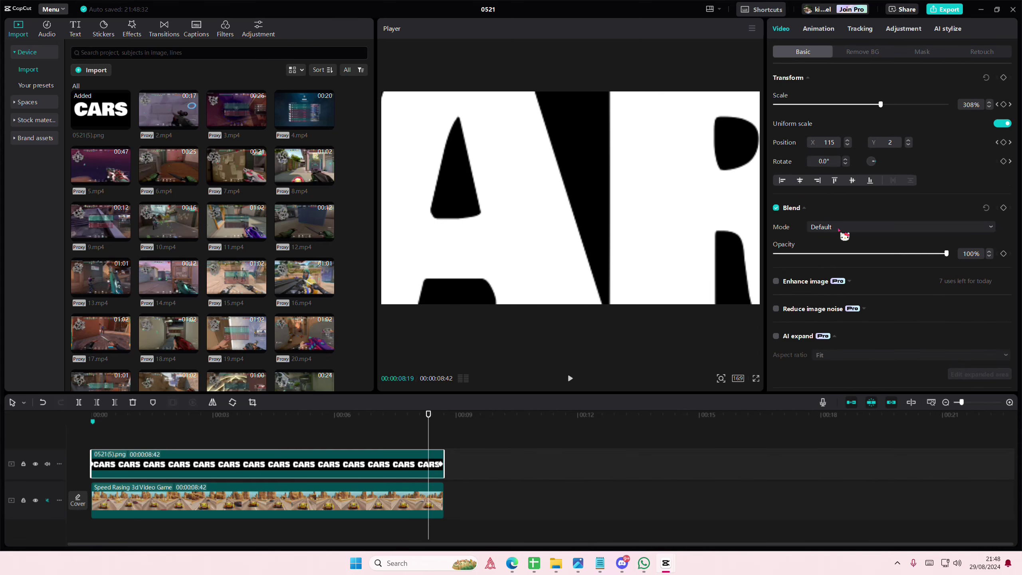
click(839, 229)
click(833, 290)
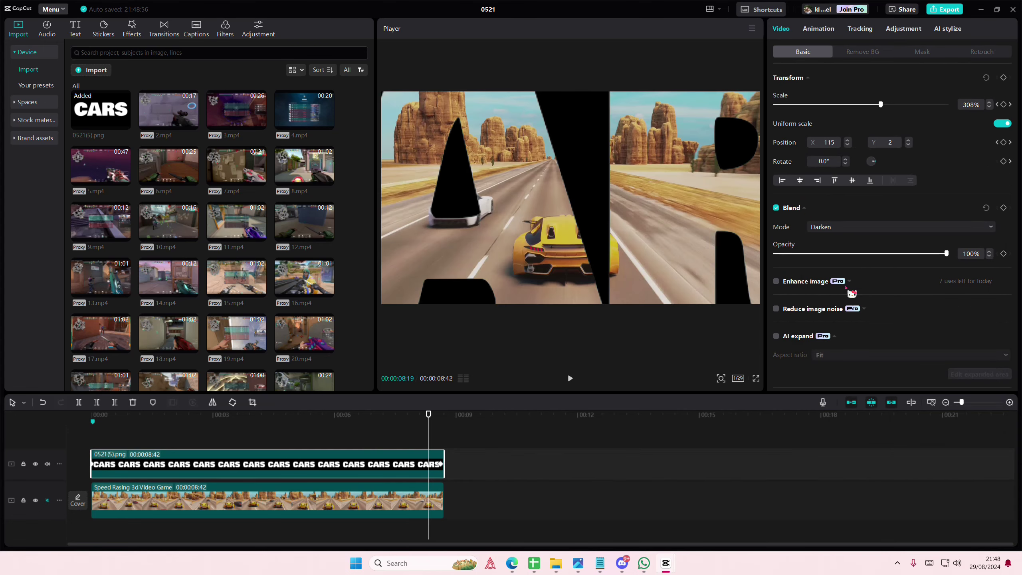
Apply the Zoom 2 In animation to the racing video clip beneath the CARS image, trying Zoom In as an alternative.
drag(267, 442, 86, 442)
click(178, 500)
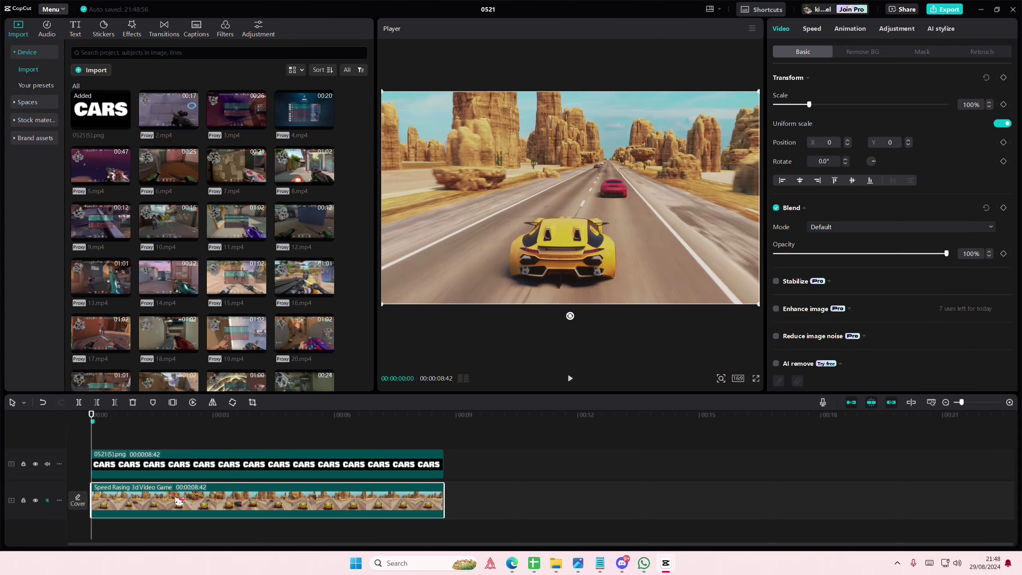
click(840, 36)
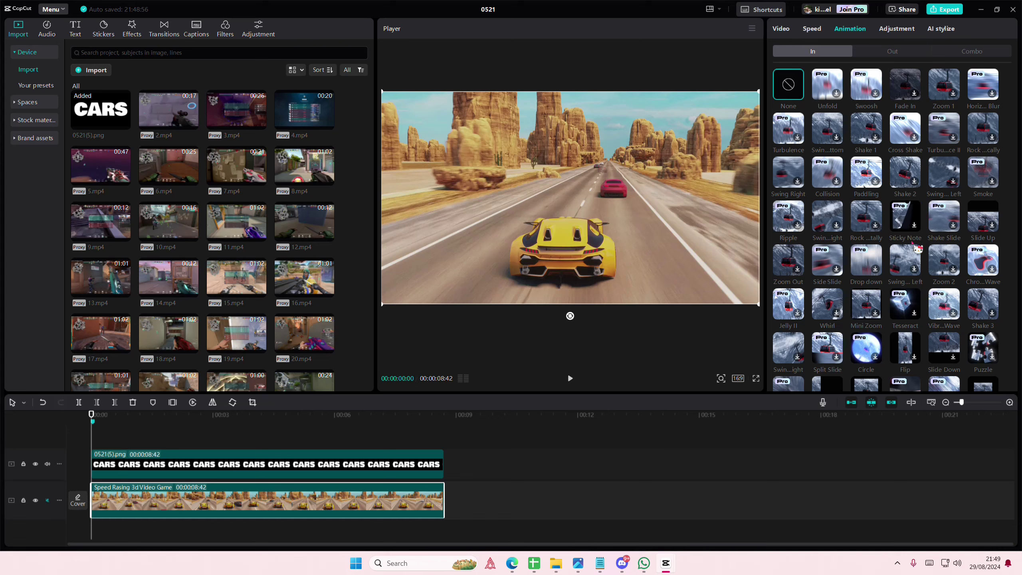
scroll(914, 266, down, 1)
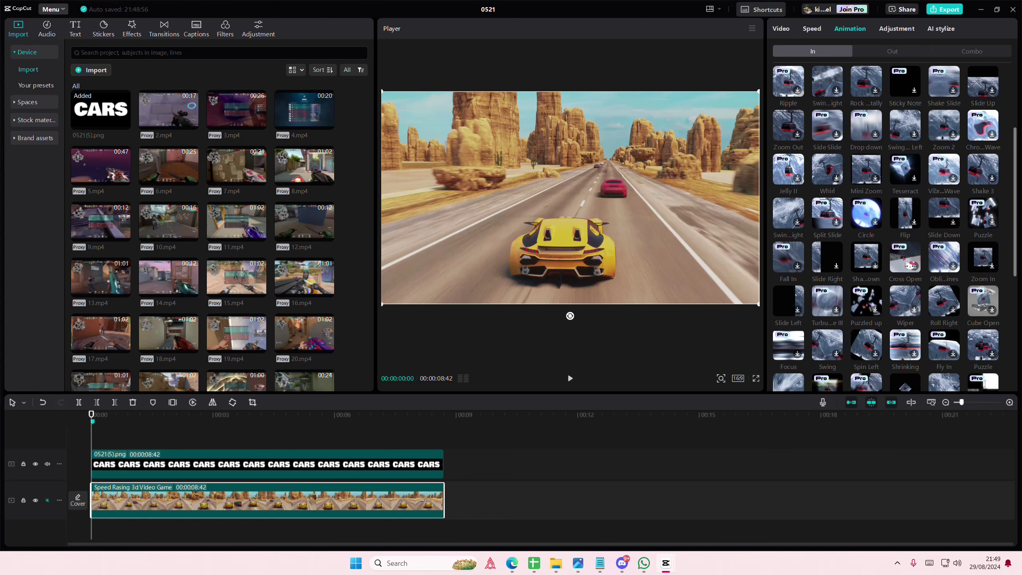
scroll(915, 266, down, 7)
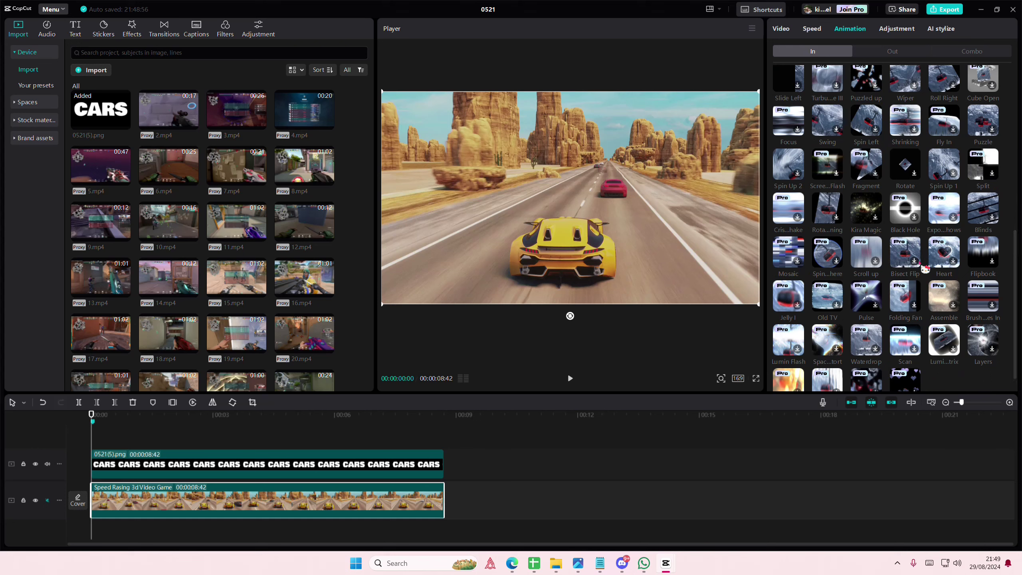
scroll(926, 262, up, 4)
scroll(924, 267, up, 2)
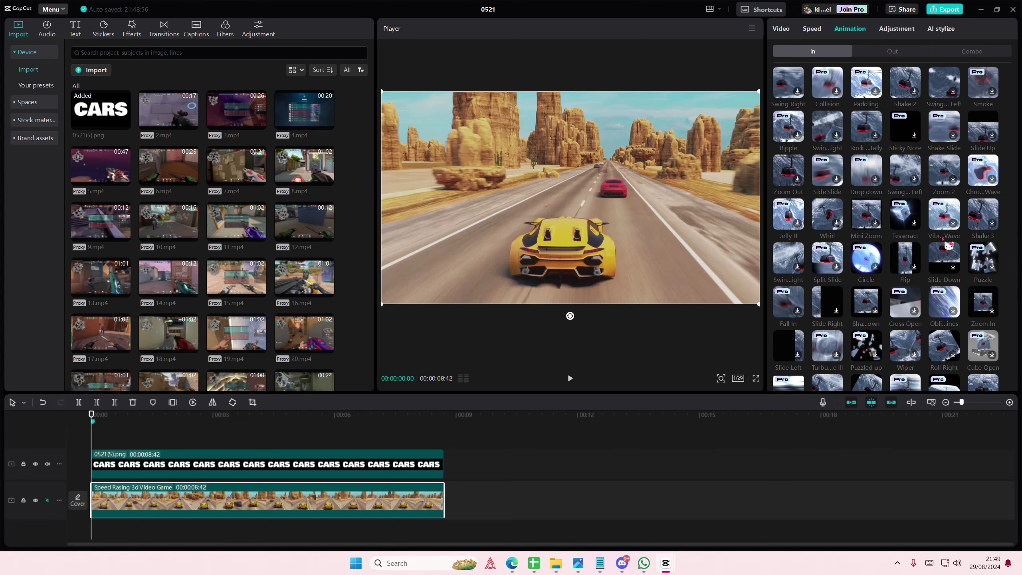
click(943, 170)
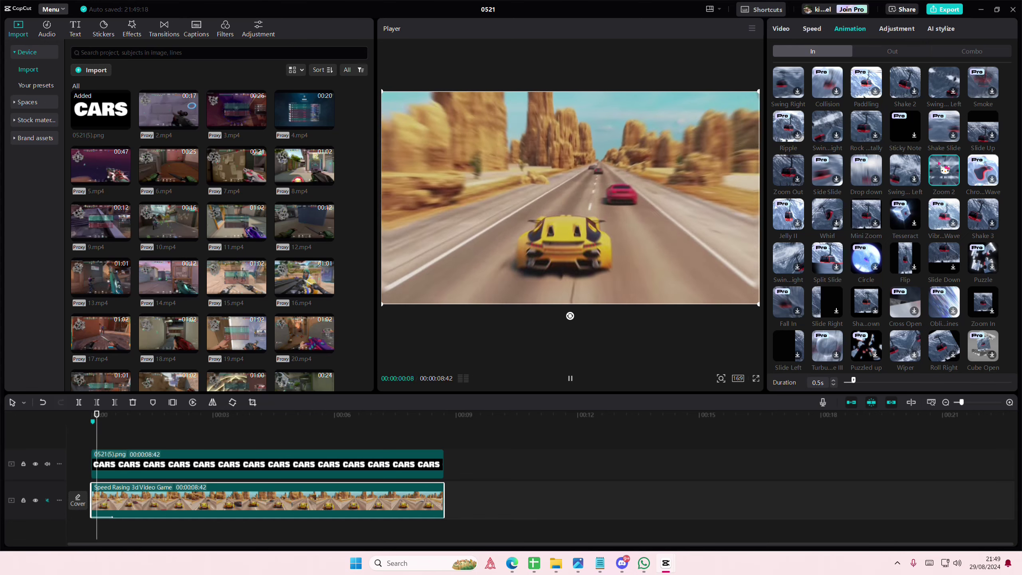
click(973, 293)
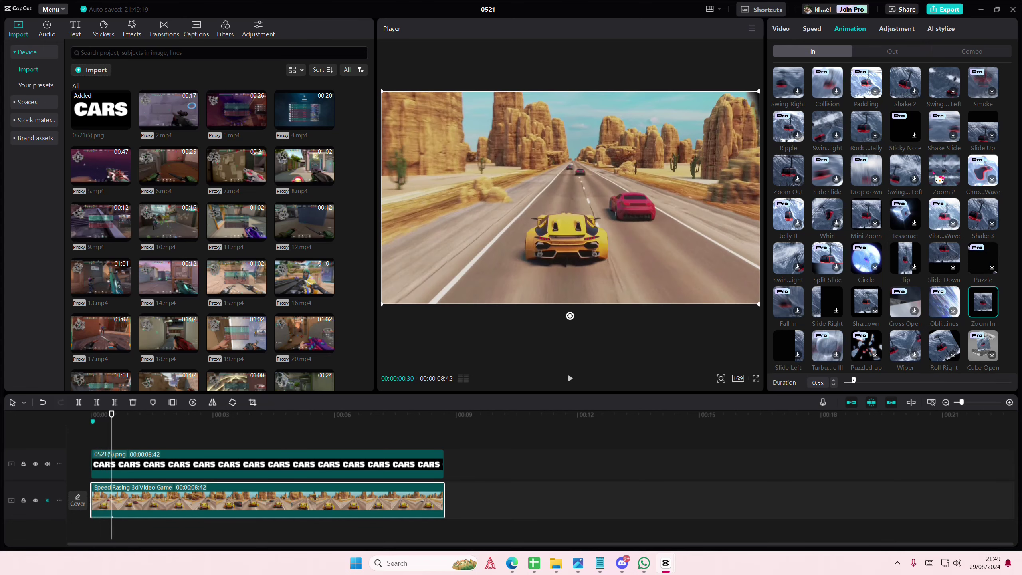
click(943, 170)
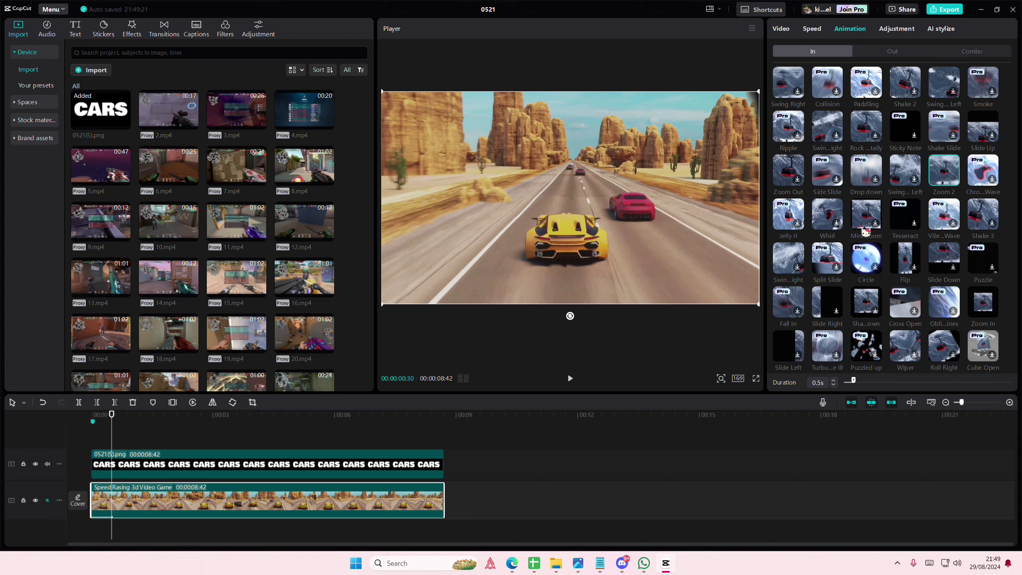
Look through the remaining In animations available for the racing video.
scroll(864, 258, down, 3)
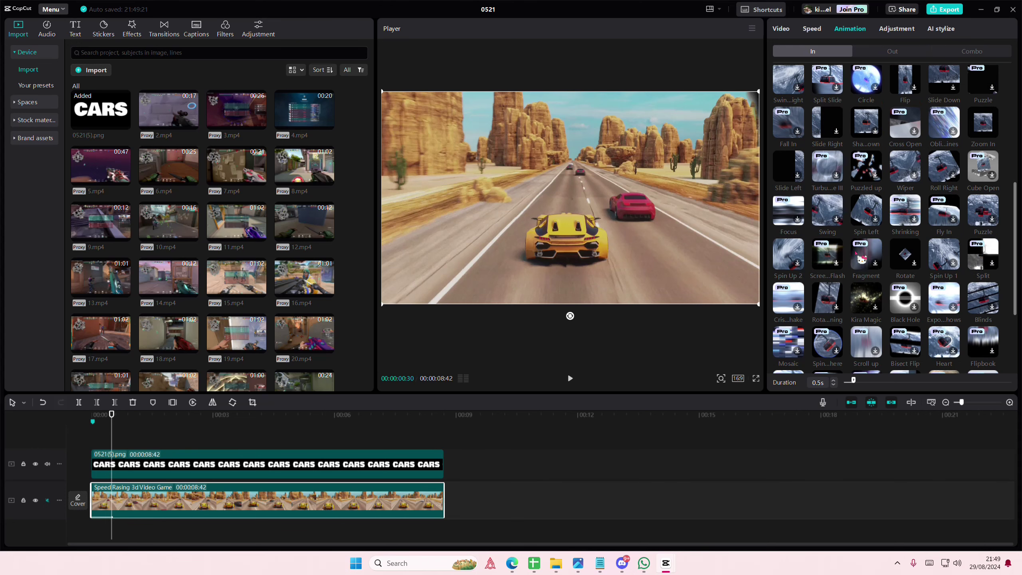
scroll(865, 266, down, 3)
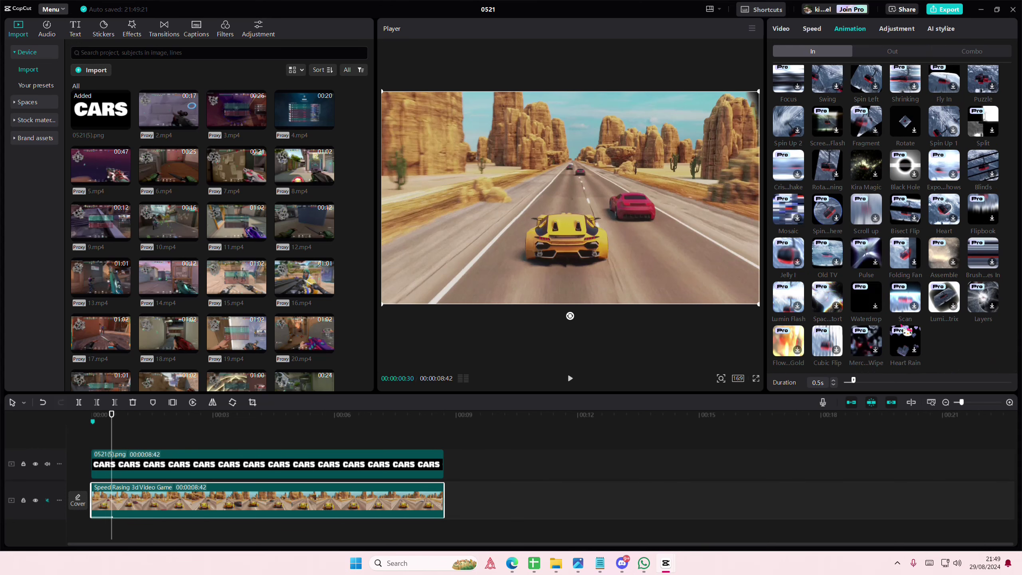
scroll(897, 314, up, 2)
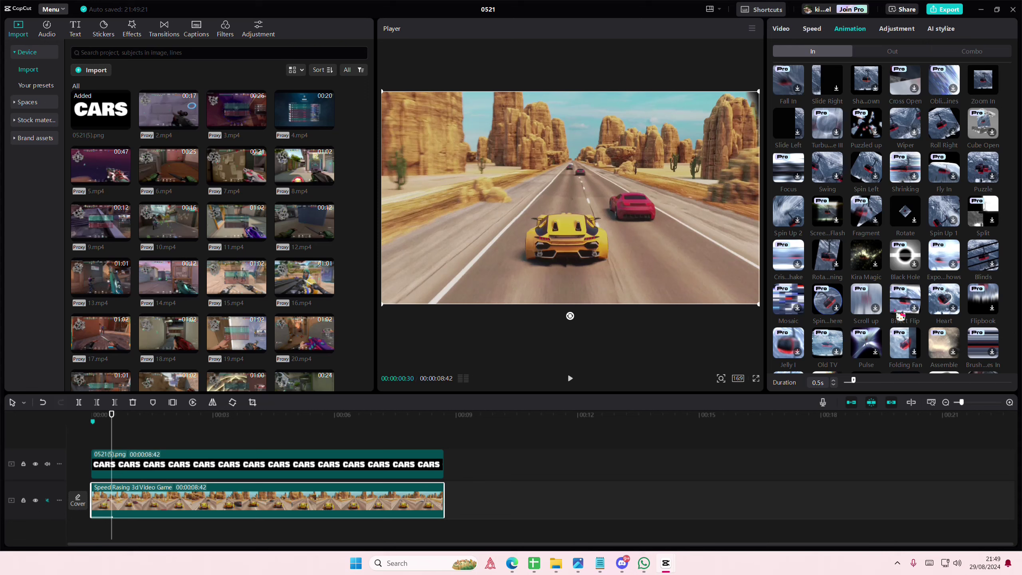
scroll(871, 310, up, 1)
scroll(873, 312, up, 4)
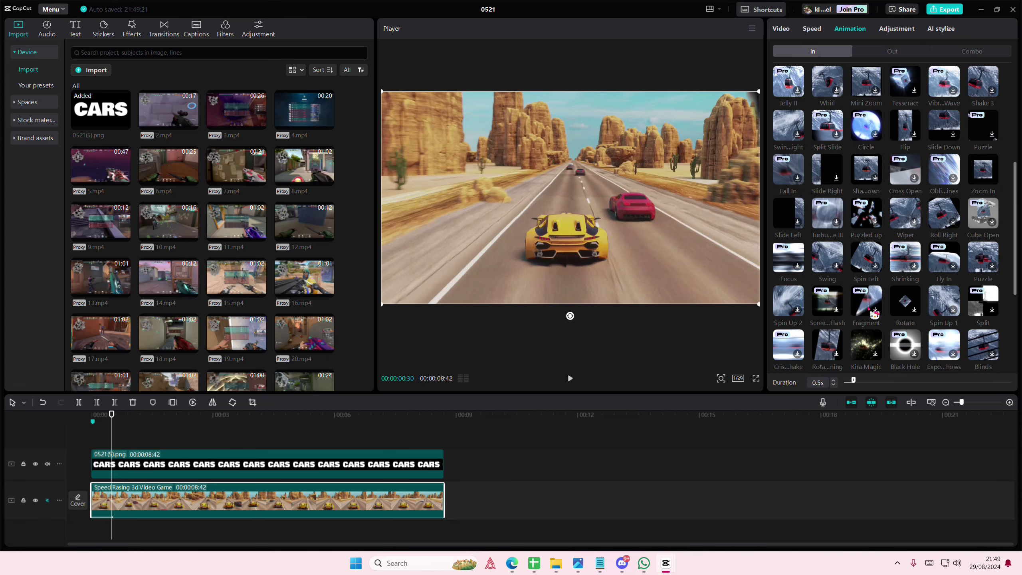
scroll(873, 311, up, 1)
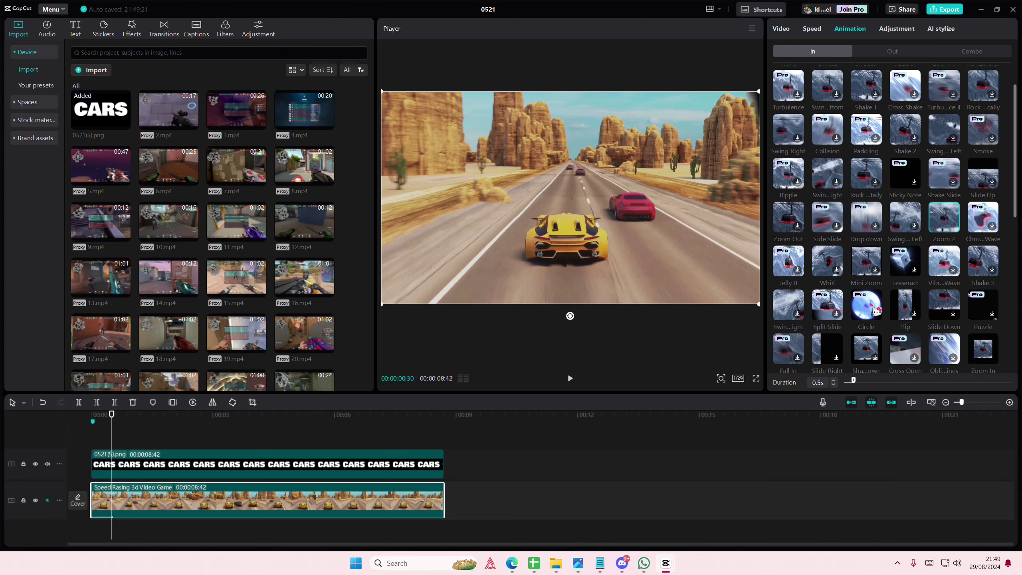
scroll(865, 322, up, 1)
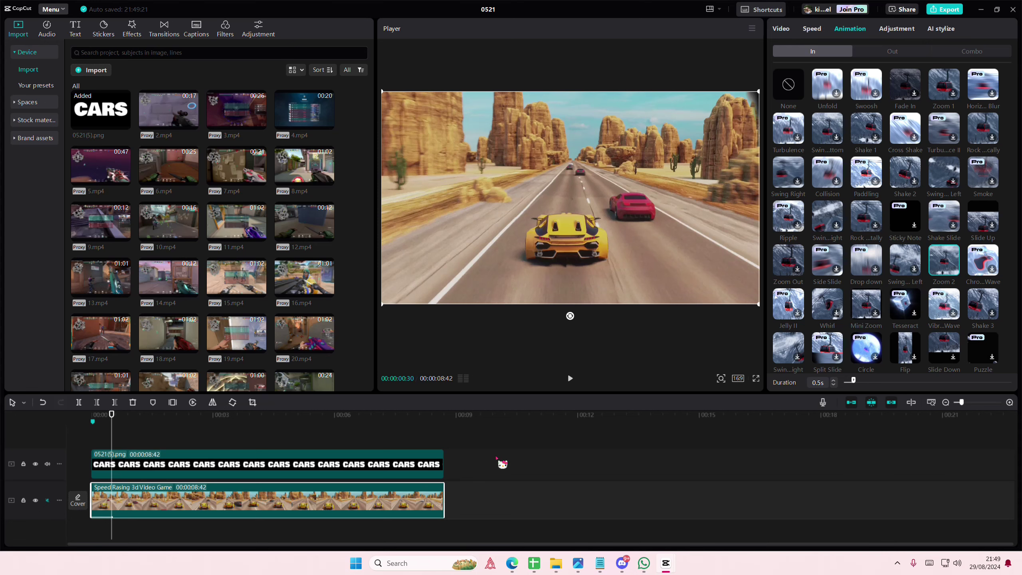
Combine the CARS image and the racing video into one compound clip.
drag(500, 498, 309, 440)
right_click(332, 493)
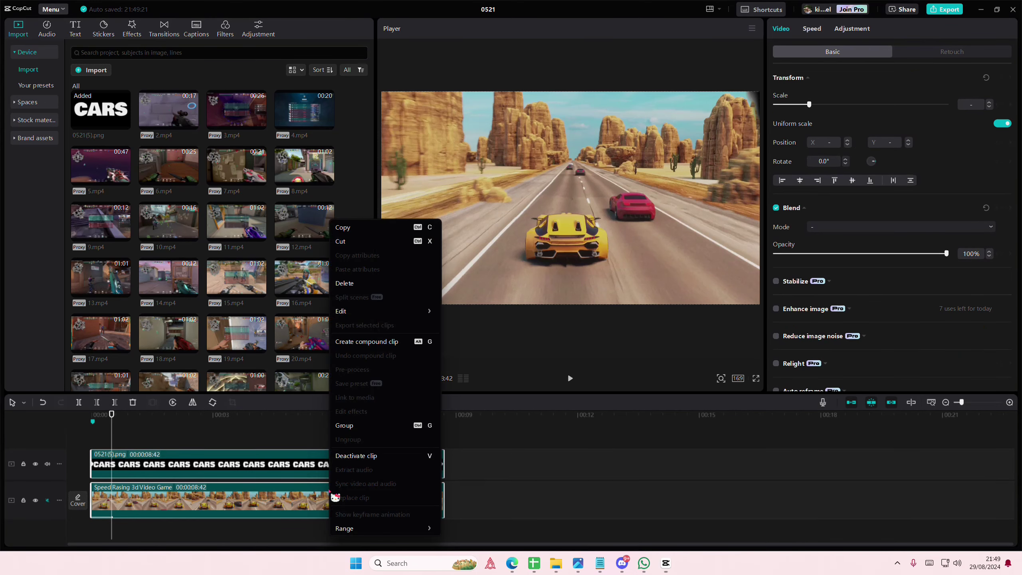
click(362, 342)
Search the video effects for "shake", place Shake 2 above the start of the compound clip and extend it to the clip's end.
click(133, 29)
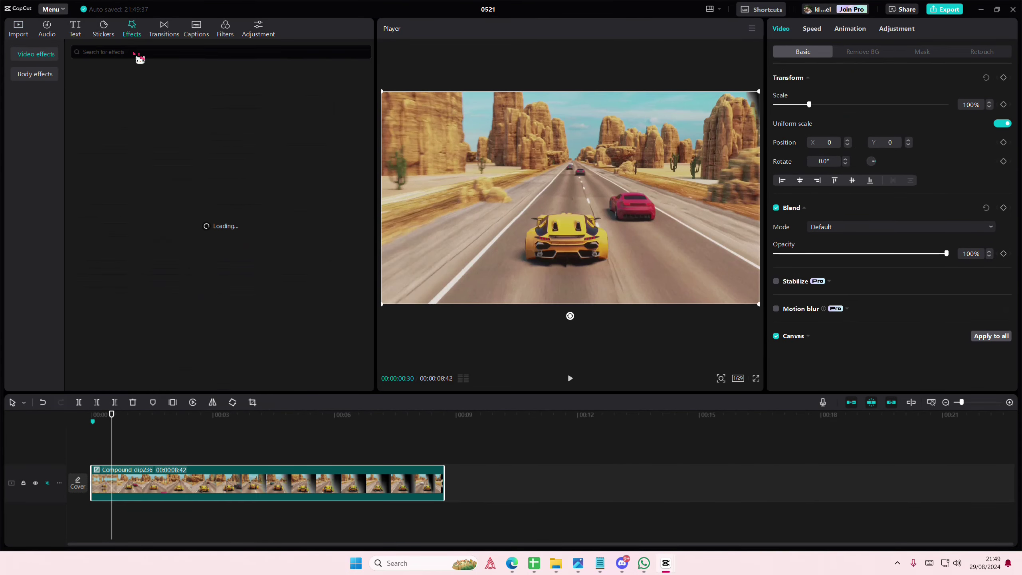
click(136, 56)
text(sha)
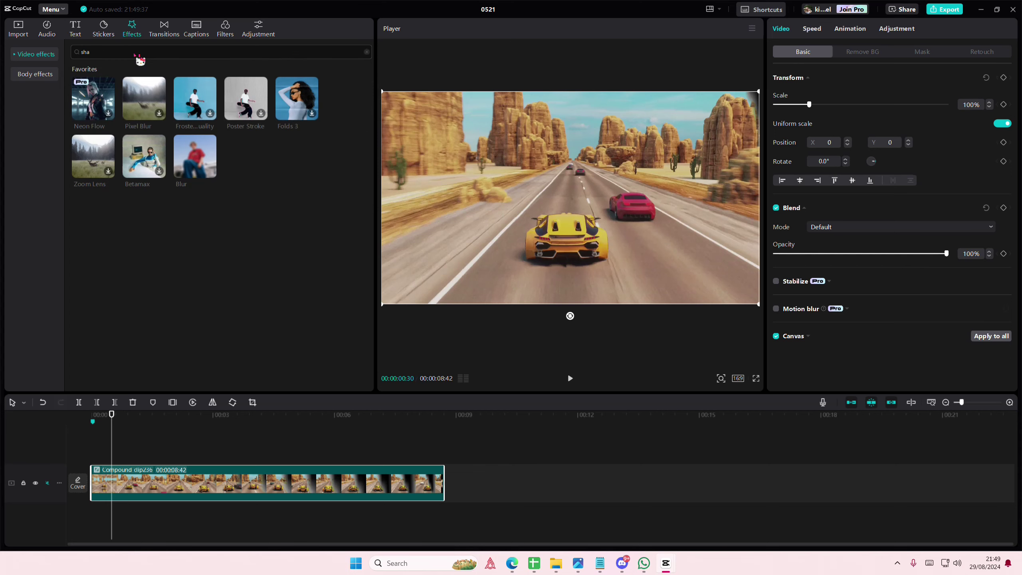
text(ke)
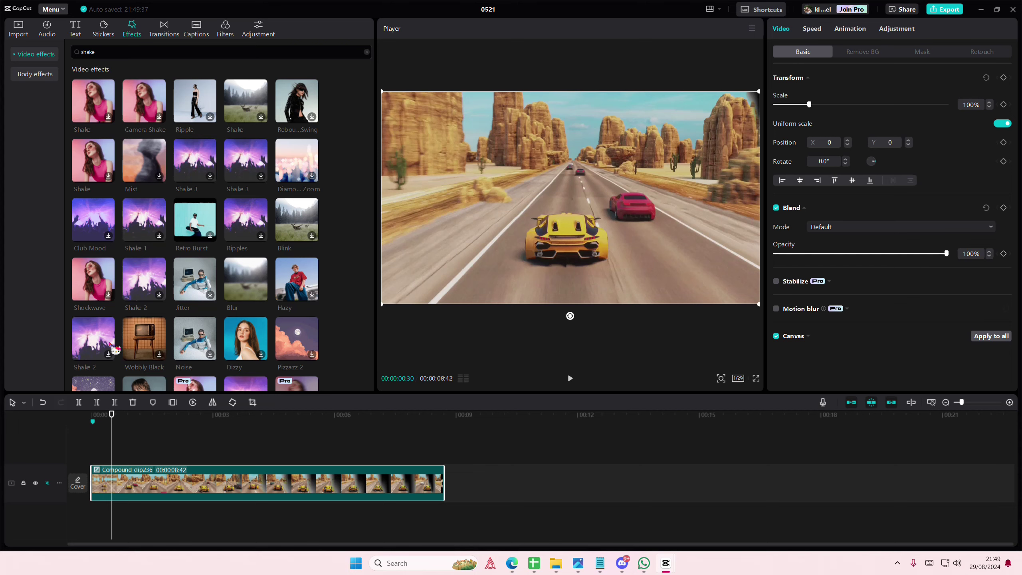
drag(101, 342, 94, 459)
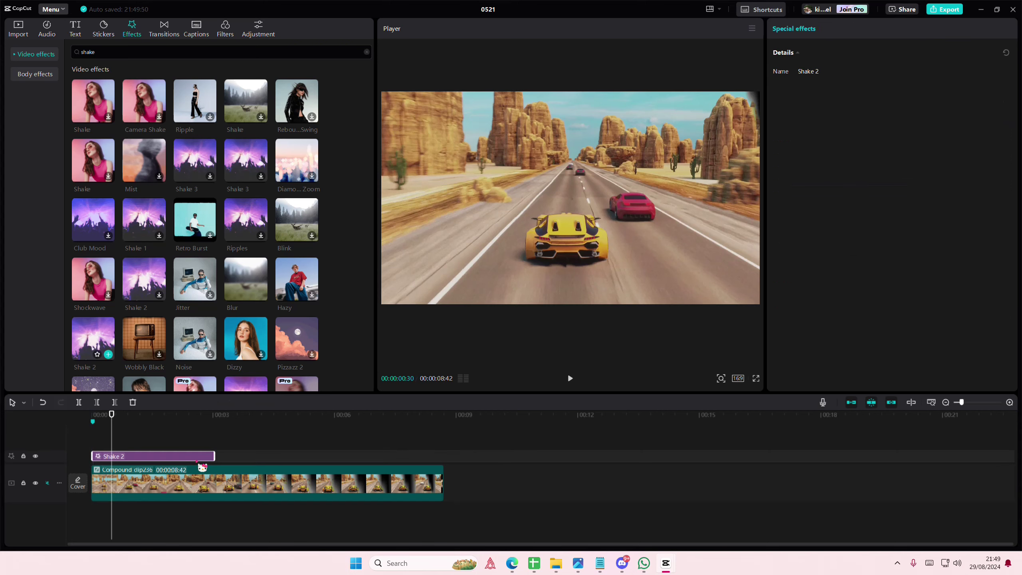
drag(204, 456, 441, 473)
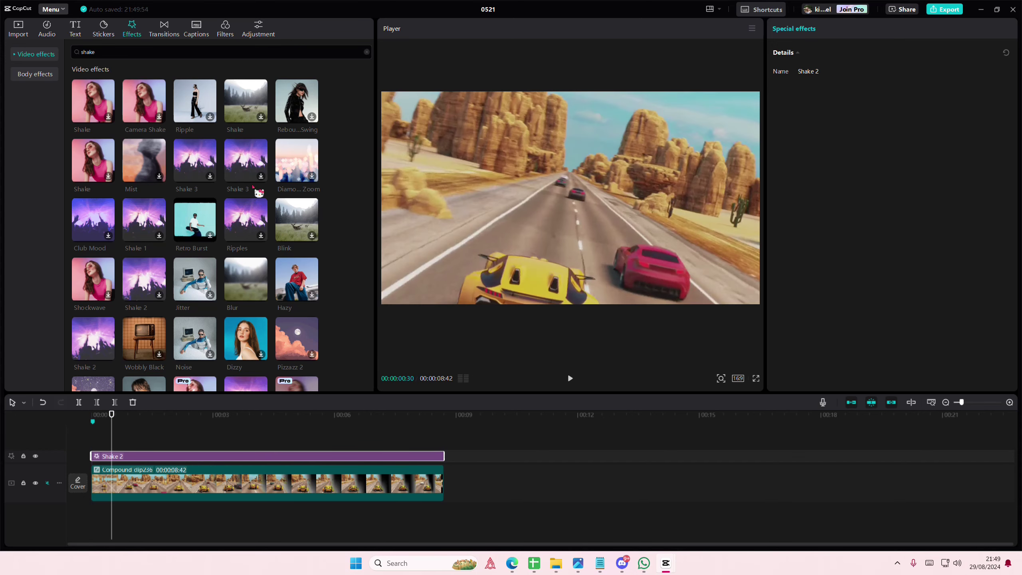
click(144, 279)
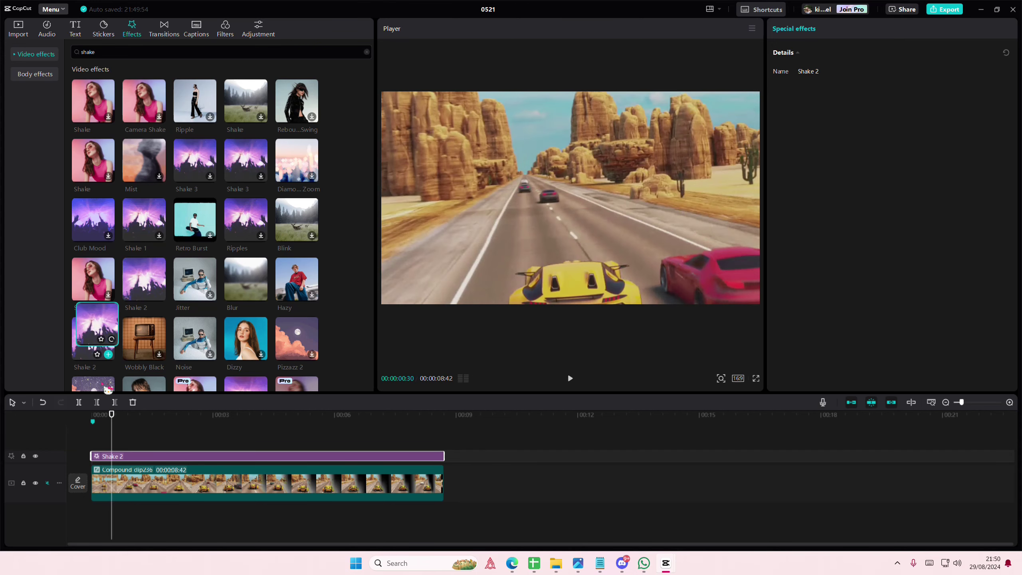
drag(86, 340, 145, 445)
click(159, 454)
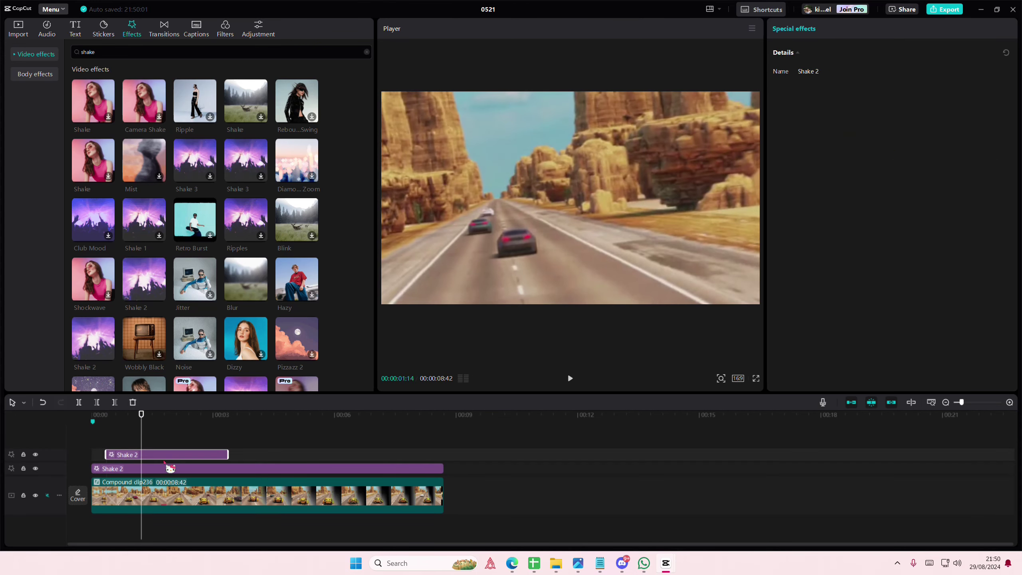
key(Delete)
Replace the Shake 2 effect with a fresh copy spanning the whole compound clip and set its Range to 10.
click(204, 451)
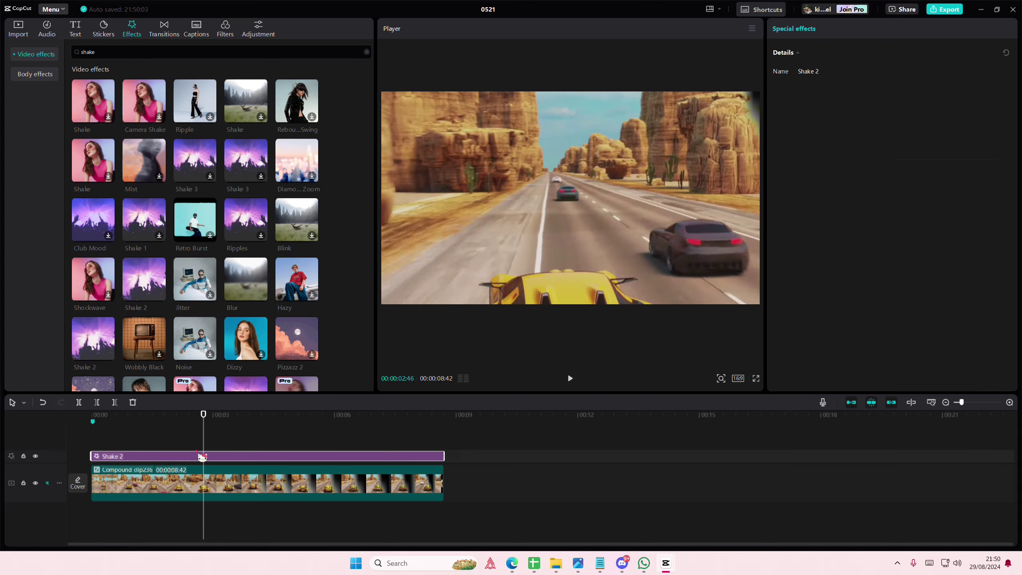
key(Delete)
key(ctrl+z)
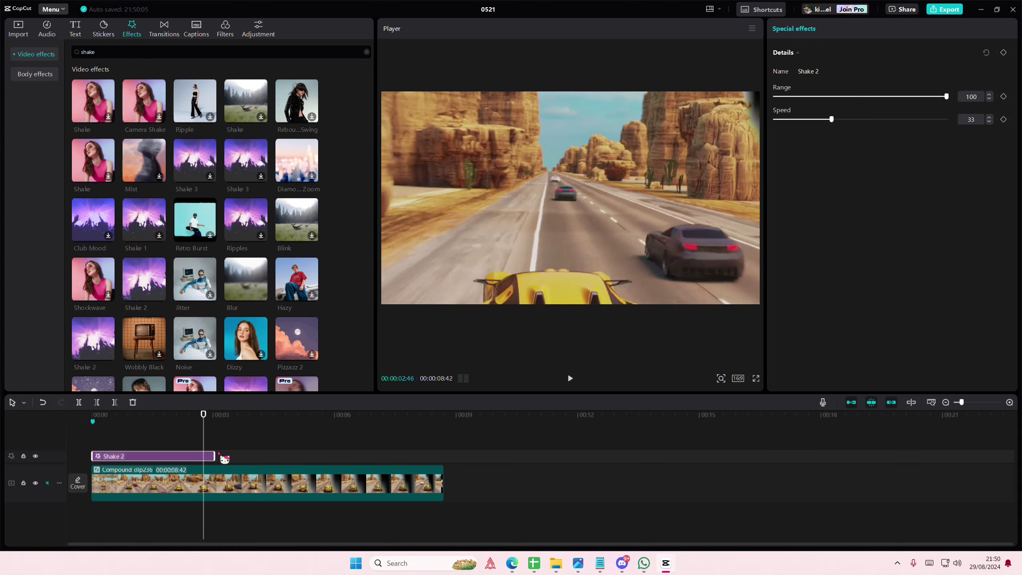
drag(219, 454, 444, 455)
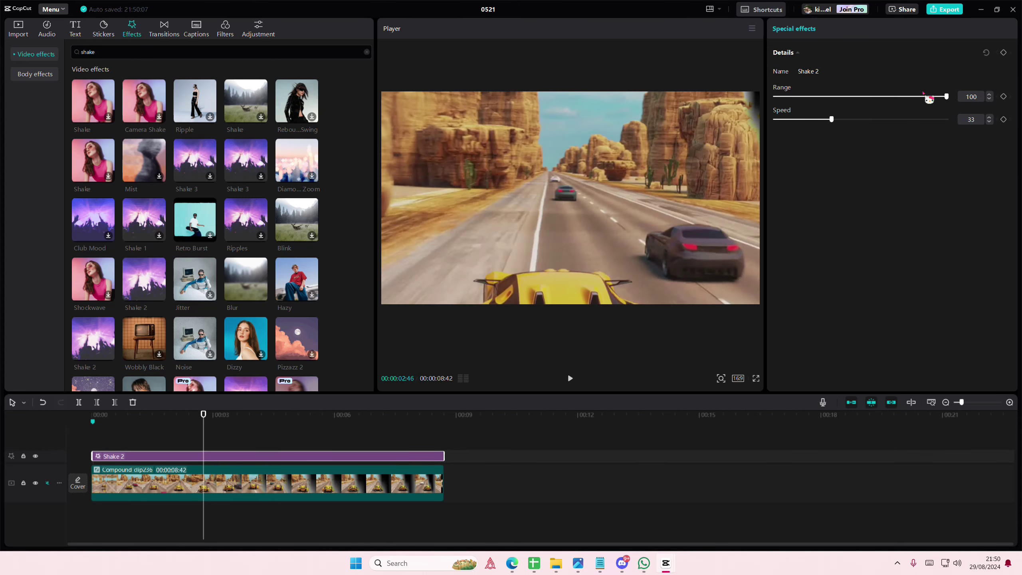
drag(929, 98, 799, 103)
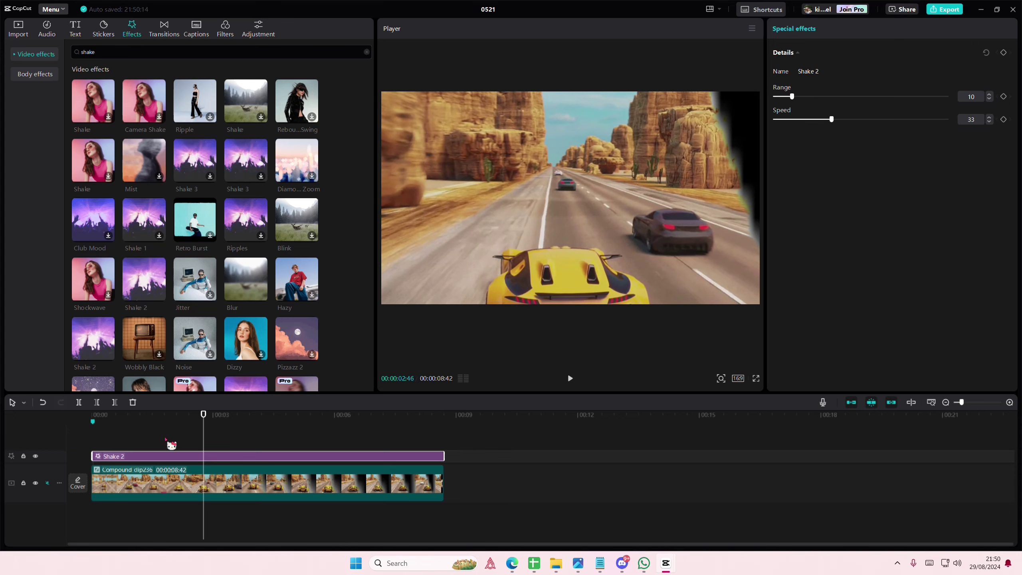
Play the composition from the beginning to preview the text-mask zoom with the shake effect.
click(92, 444)
key(space)
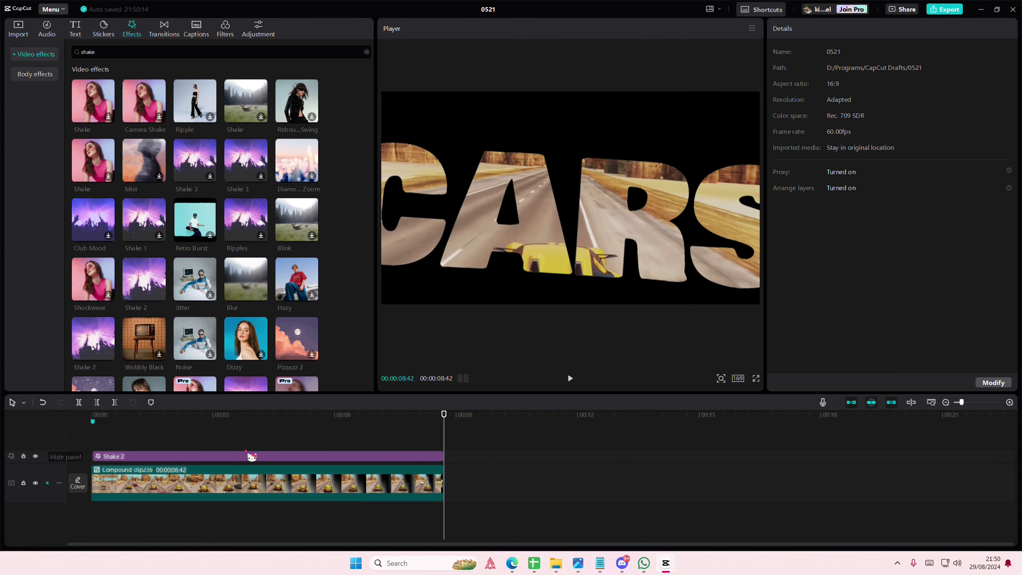
key(space)
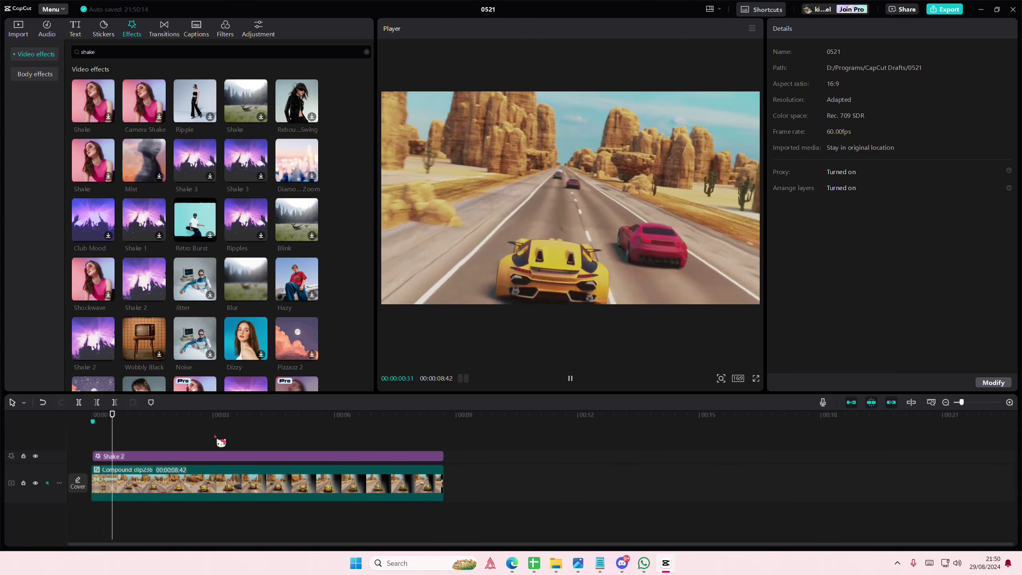